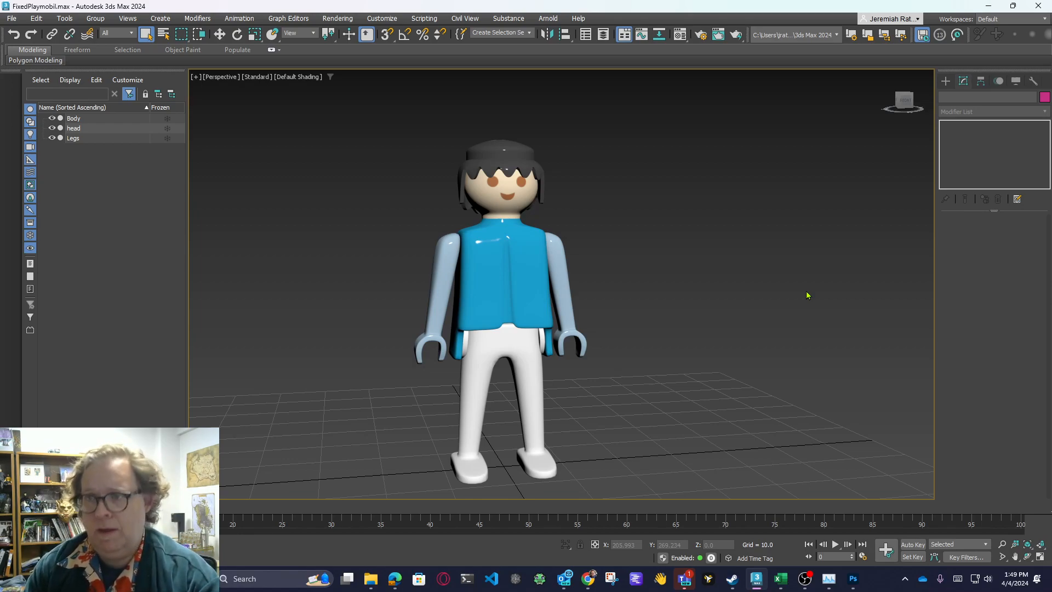
Step: Inspect how the Legs object is built by selecting its hair element, and clear the selection again
left_click_drag(897, 112, 891, 115)
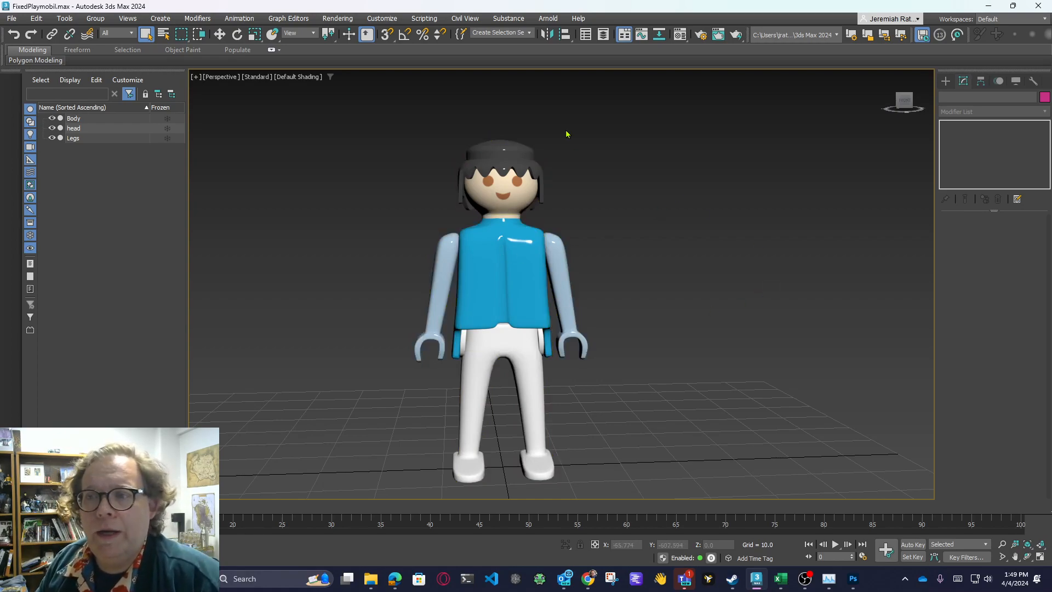
left_click(72, 139)
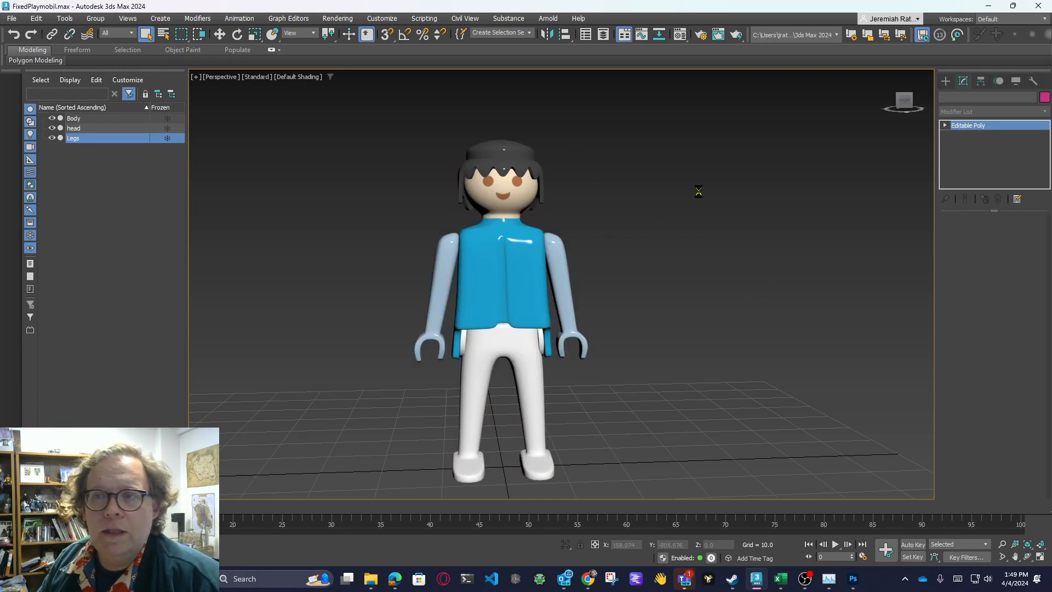
left_click(1016, 233)
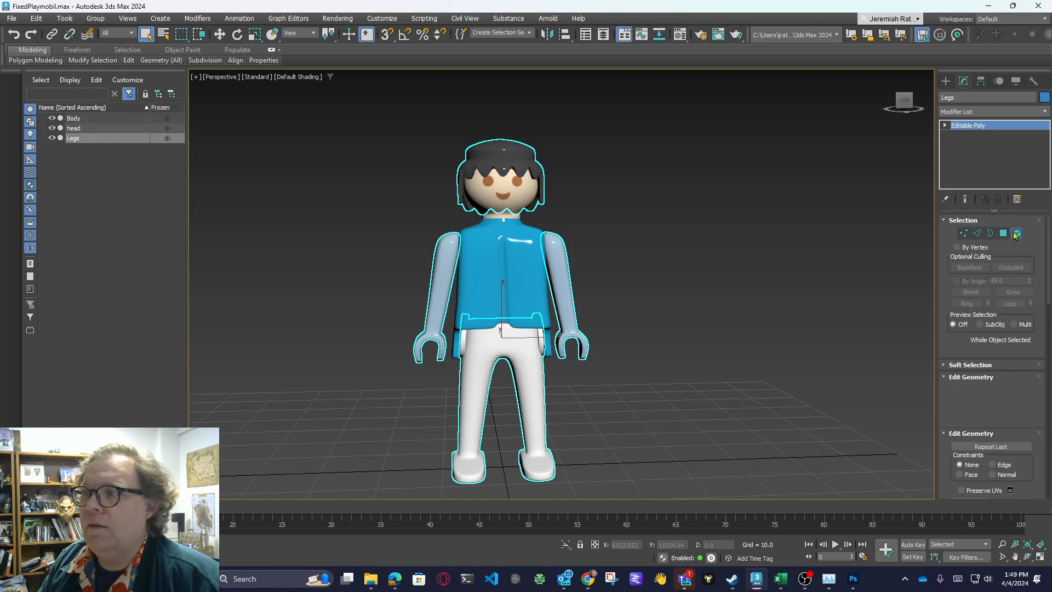
left_click(483, 154)
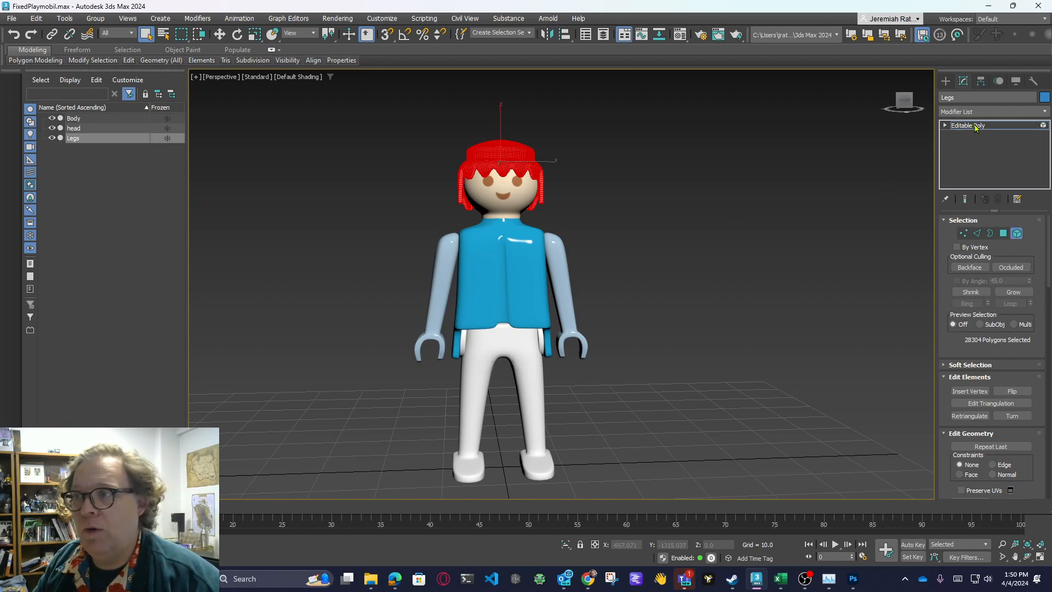
left_click(835, 223)
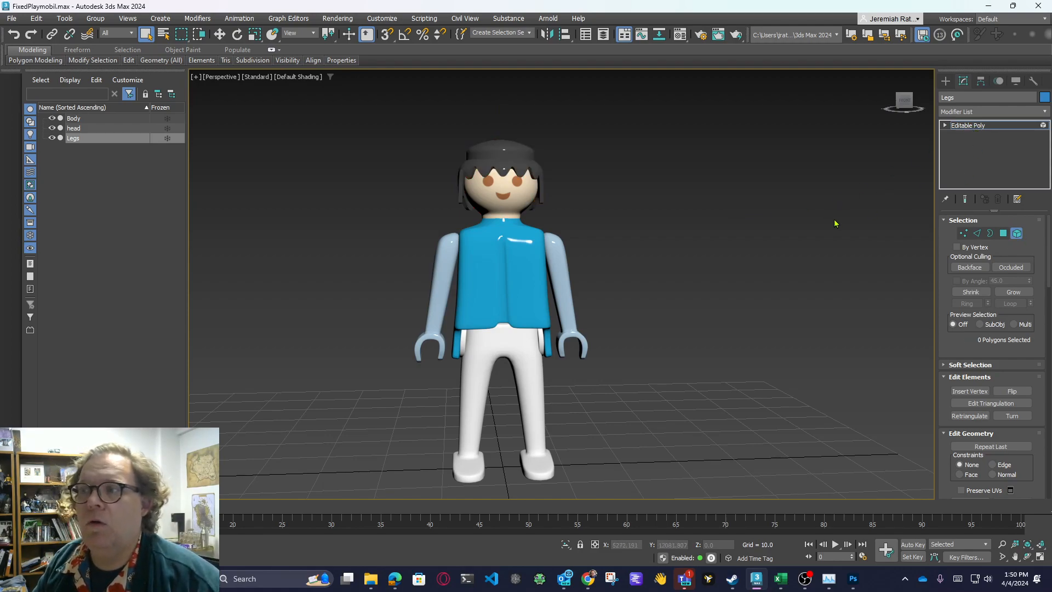
left_click(974, 125)
left_click(788, 194)
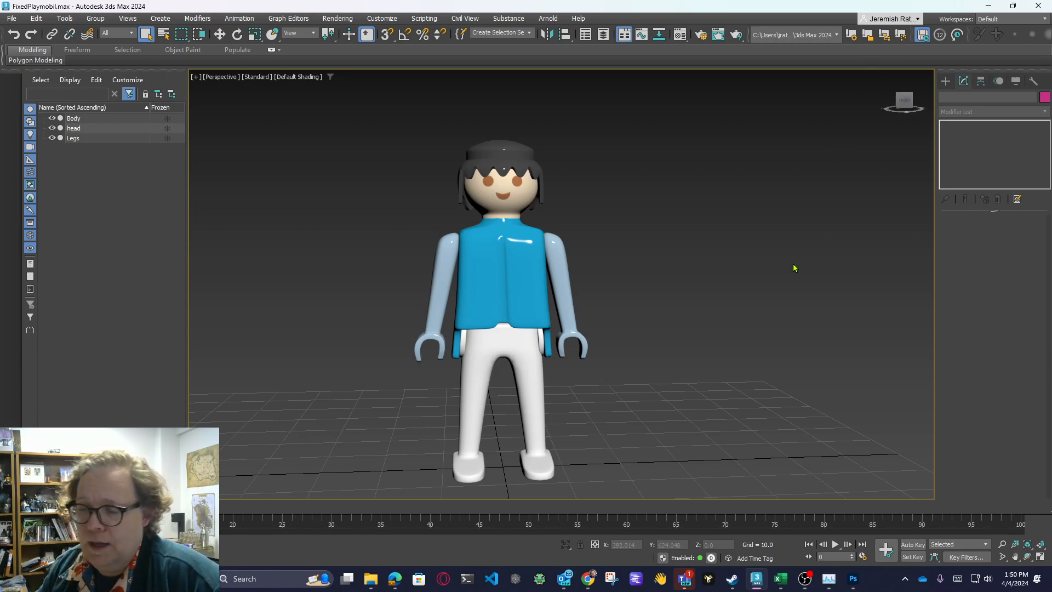
Step: Switch to Mixamo in the browser and upload Playmobil_3D_files.zip from Downloads as a new character
mouse_move(400, 580)
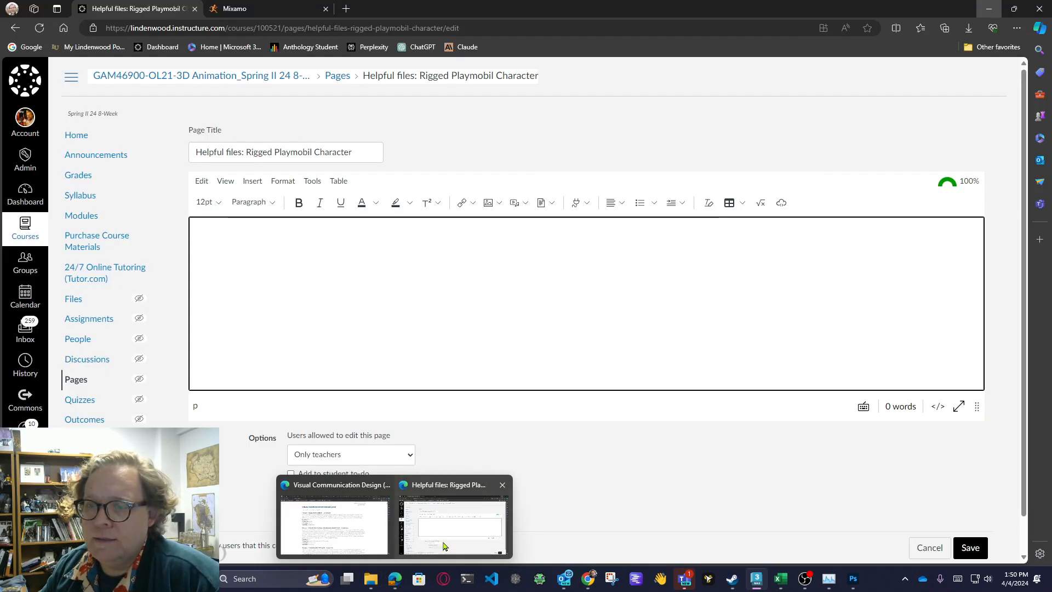
left_click(445, 545)
left_click(247, 9)
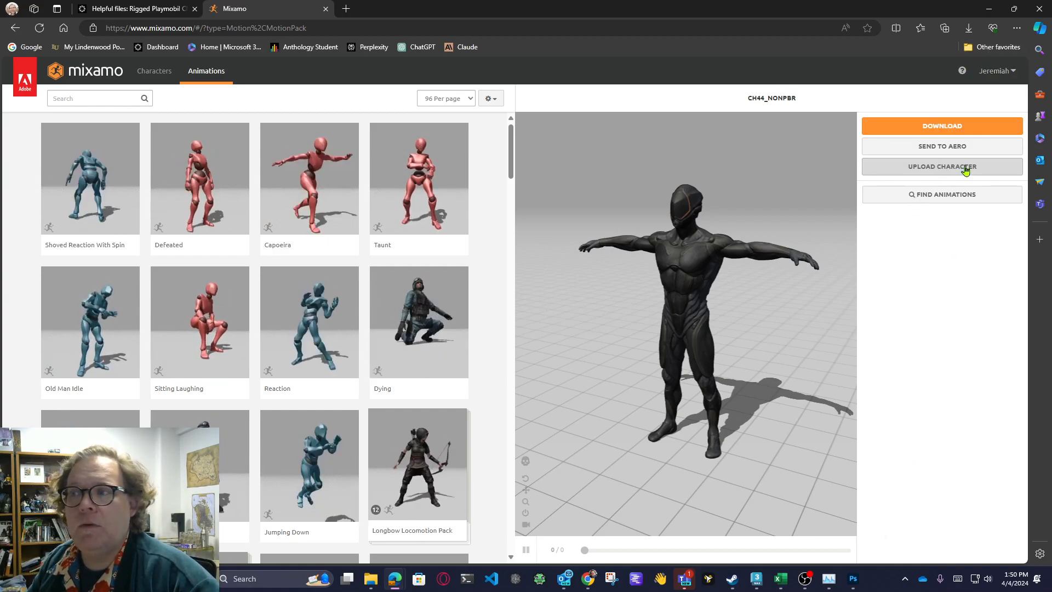
left_click(899, 167)
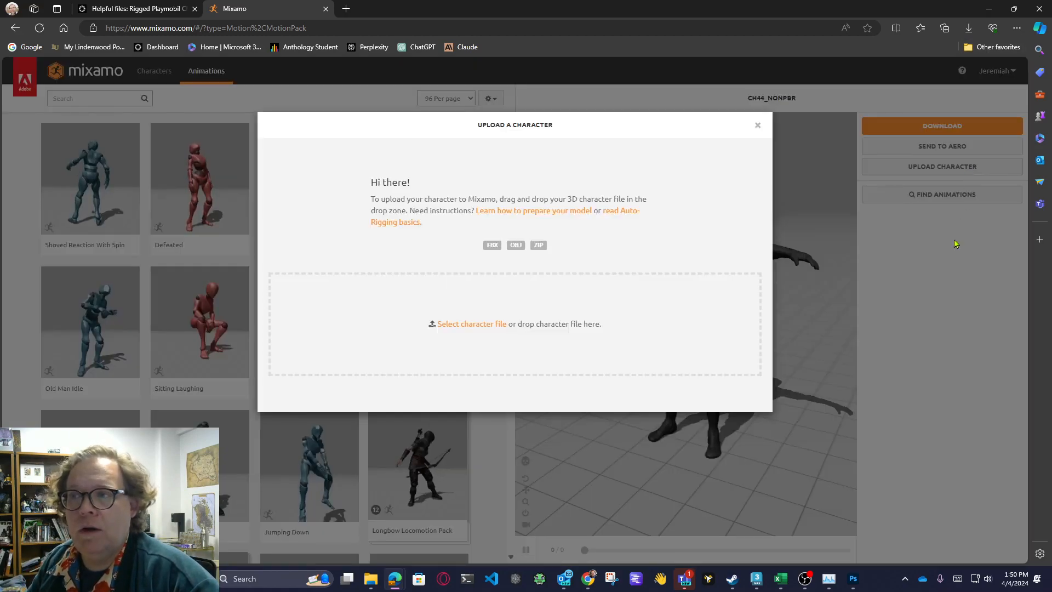
left_click(467, 326)
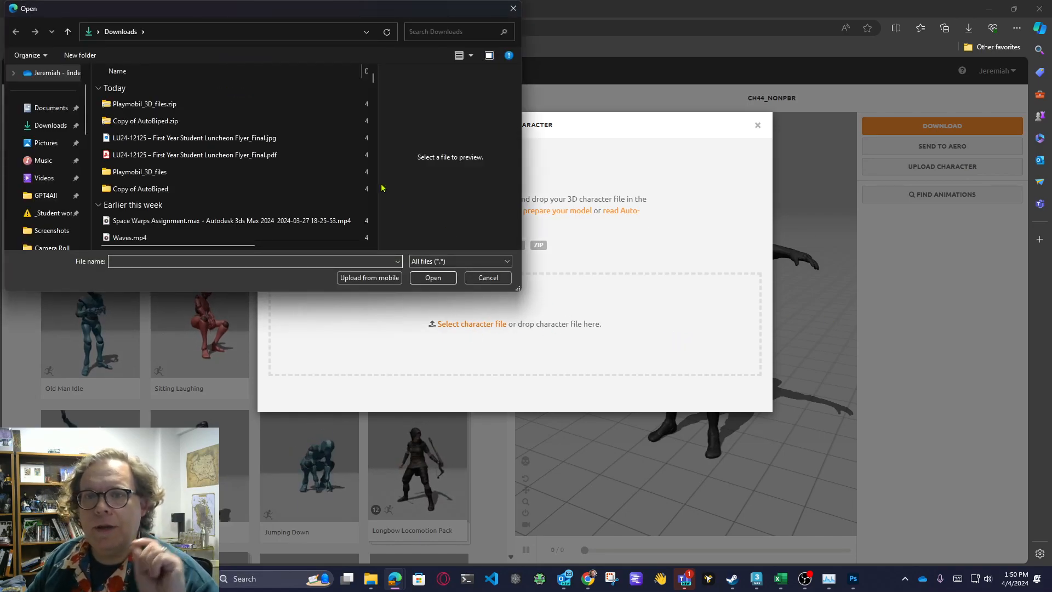
left_click(258, 104)
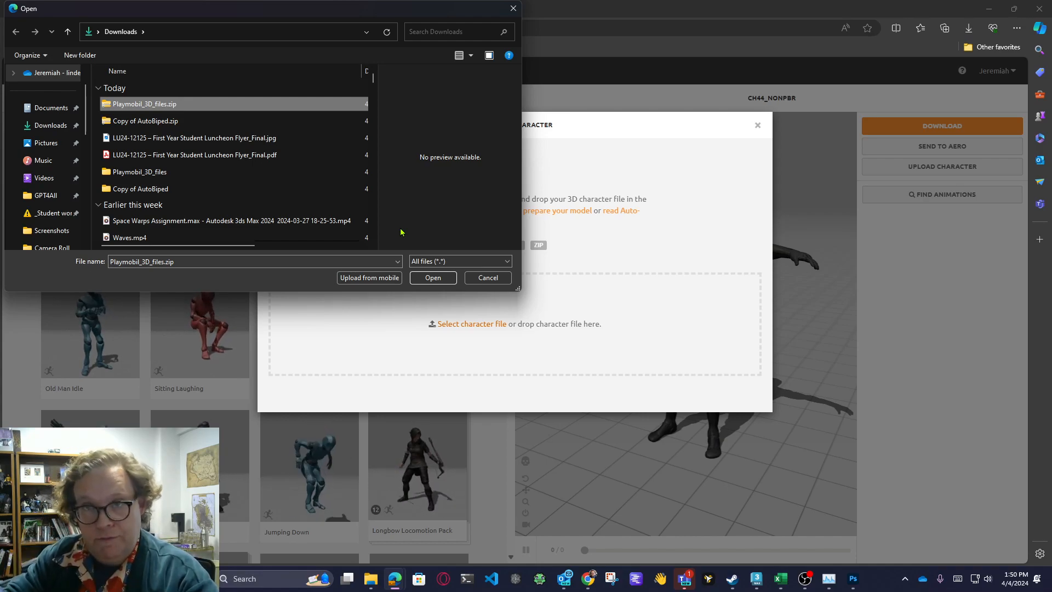
left_click(438, 276)
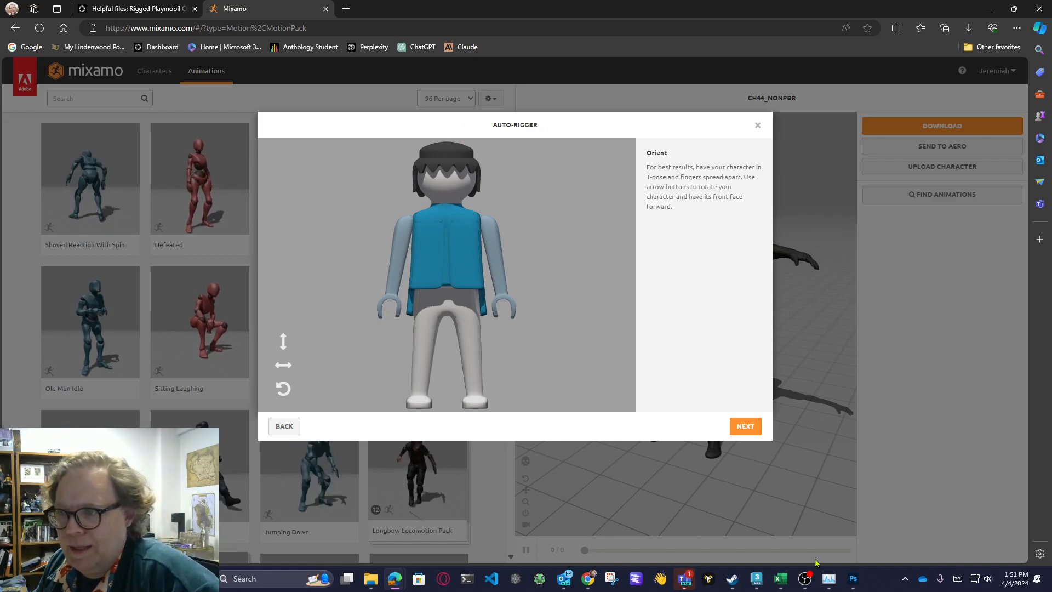
Step: Accept the character's orientation and place the chin, wrist, elbow, knee and groin markers on the figure with symmetry
left_click(738, 428)
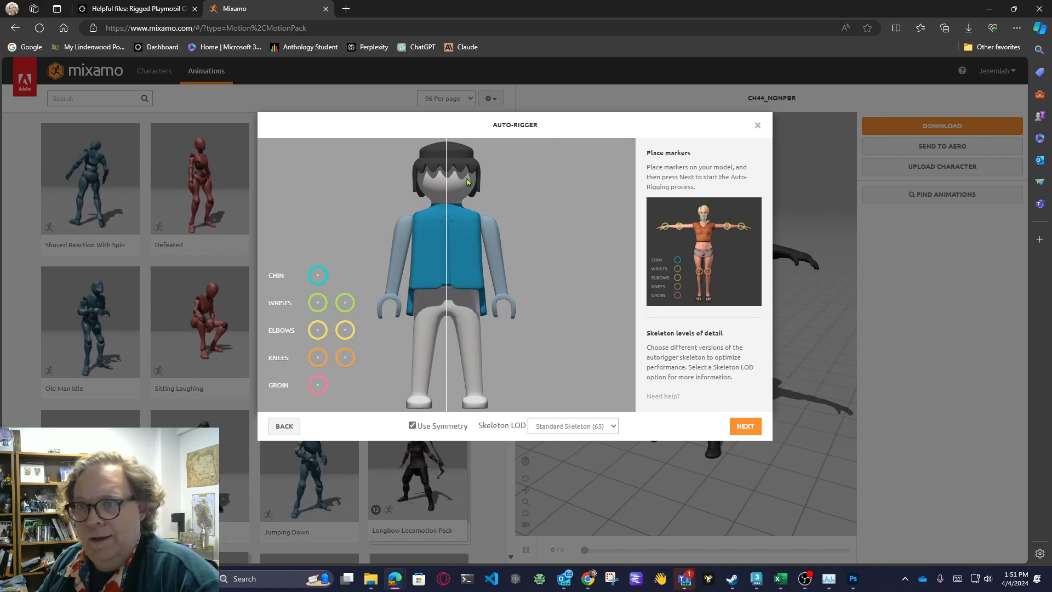
mouse_move(318, 275)
left_mouse_down()
mouse_move(447, 217)
mouse_move(450, 202)
left_mouse_up()
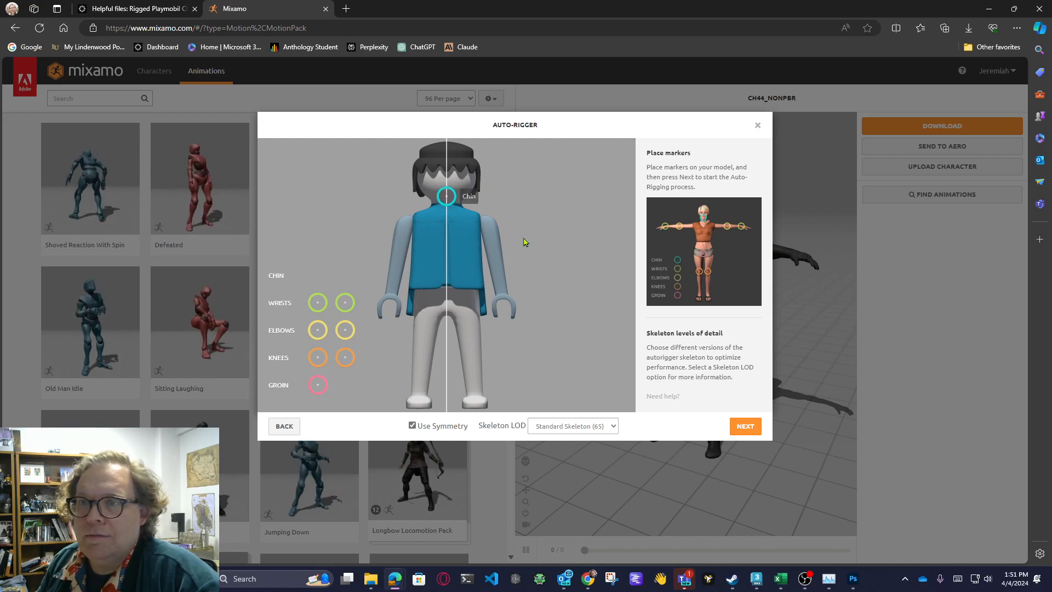
left_click_drag(319, 307, 392, 299)
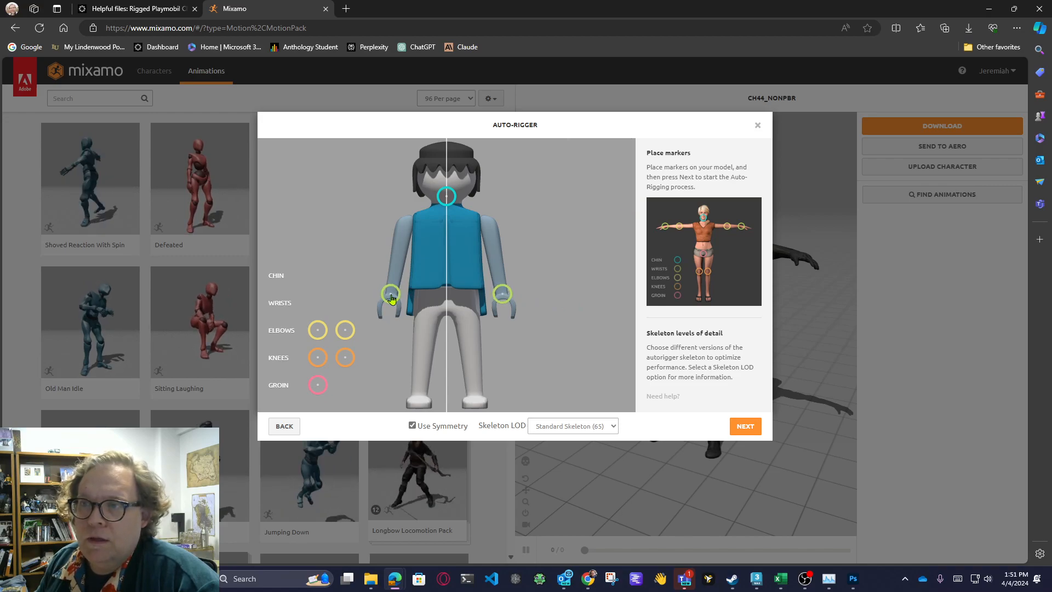
left_click_drag(320, 333, 398, 264)
left_click_drag(318, 357, 423, 359)
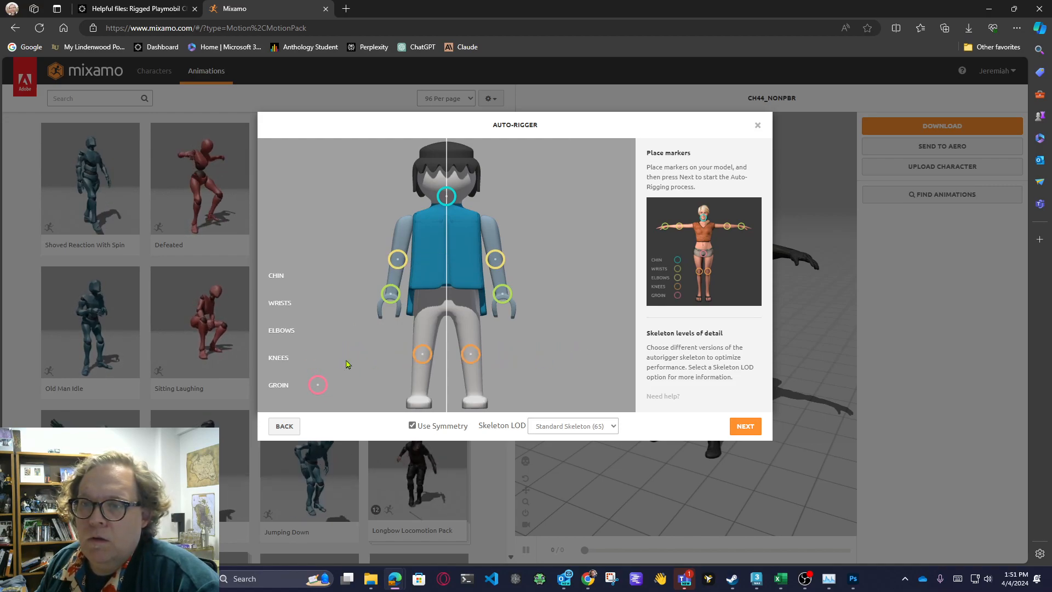
left_click_drag(317, 385, 446, 319)
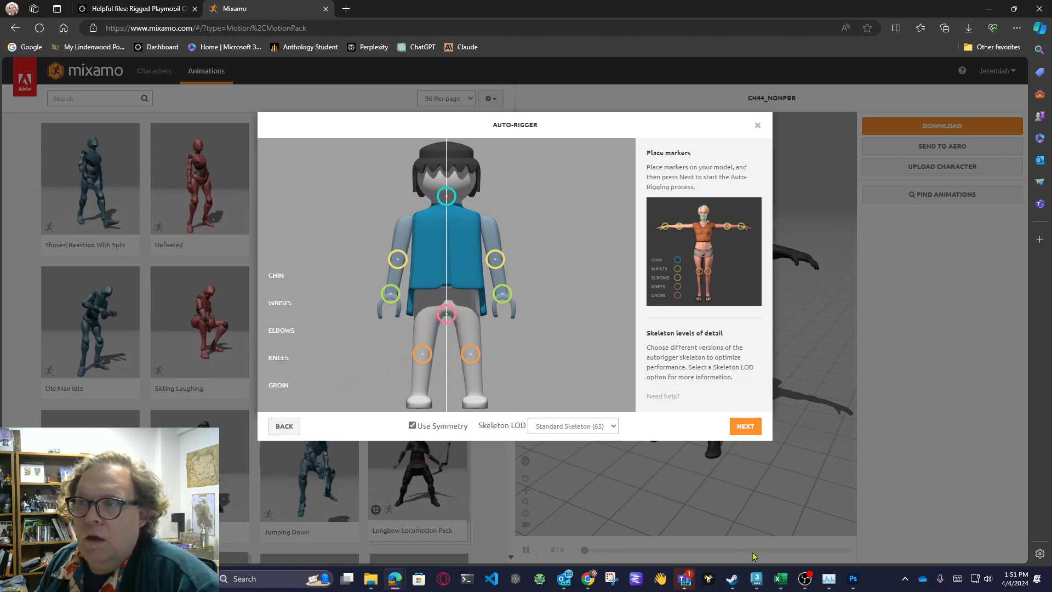
Step: Try auto-rigging with the No Fingers (25) skeleton, review the moving preview from several sides and return to the markers
left_click(596, 430)
left_click(567, 471)
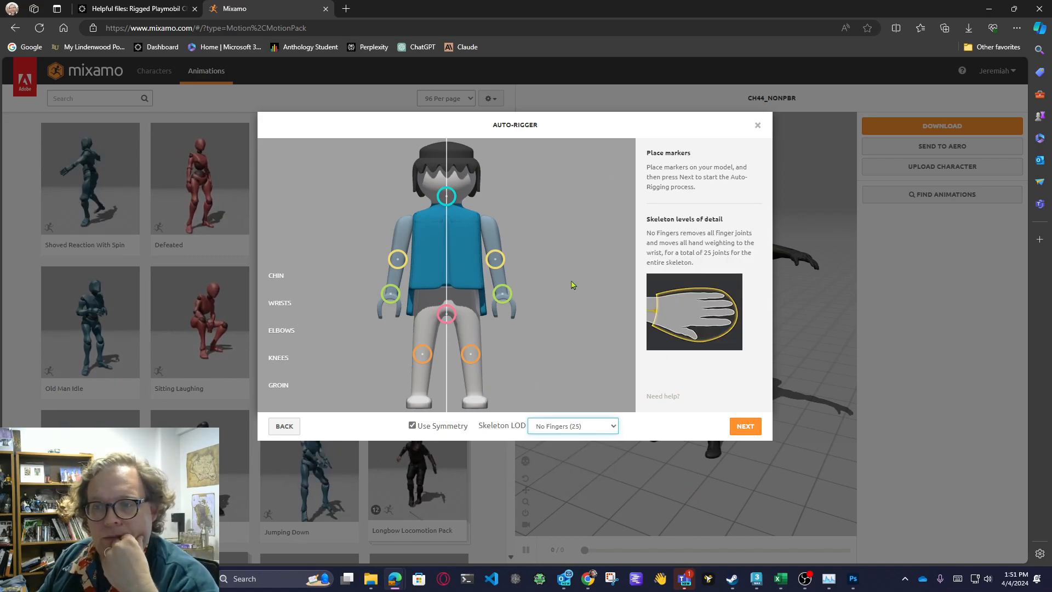
left_click(748, 430)
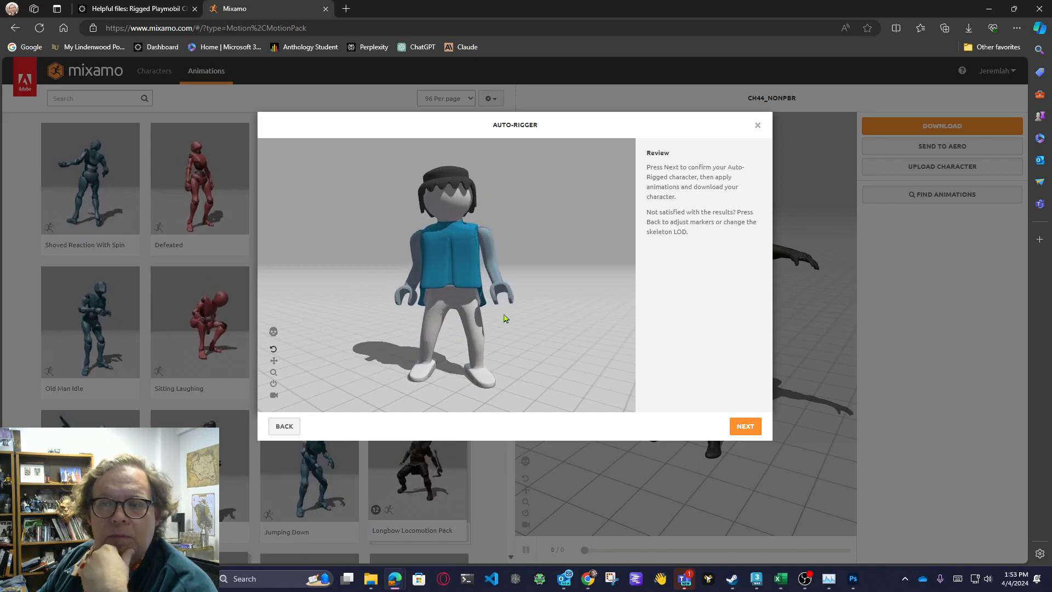
left_click_drag(586, 314, 483, 288)
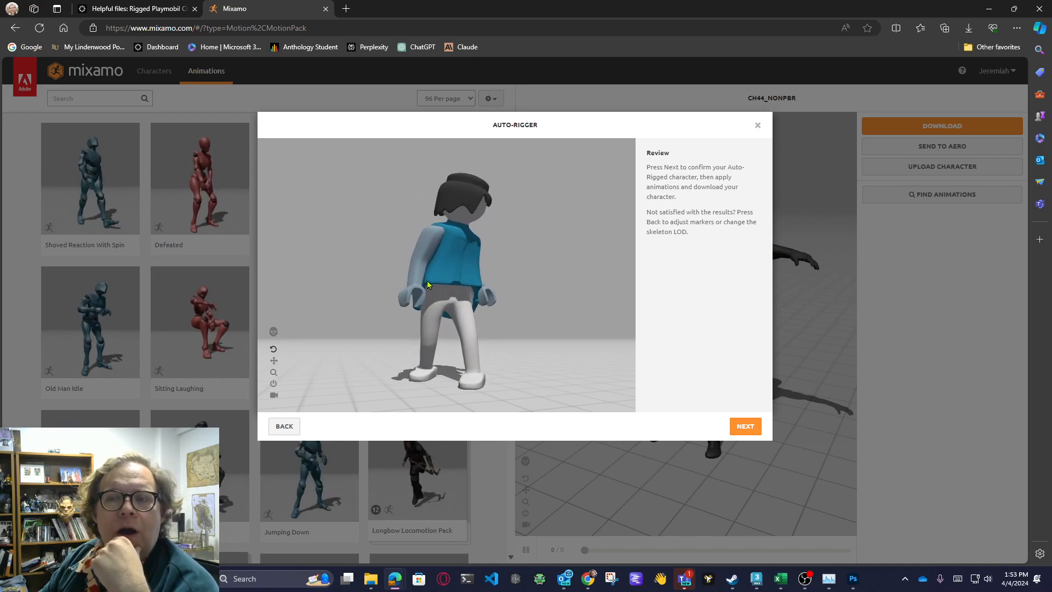
left_click_drag(520, 298, 571, 316)
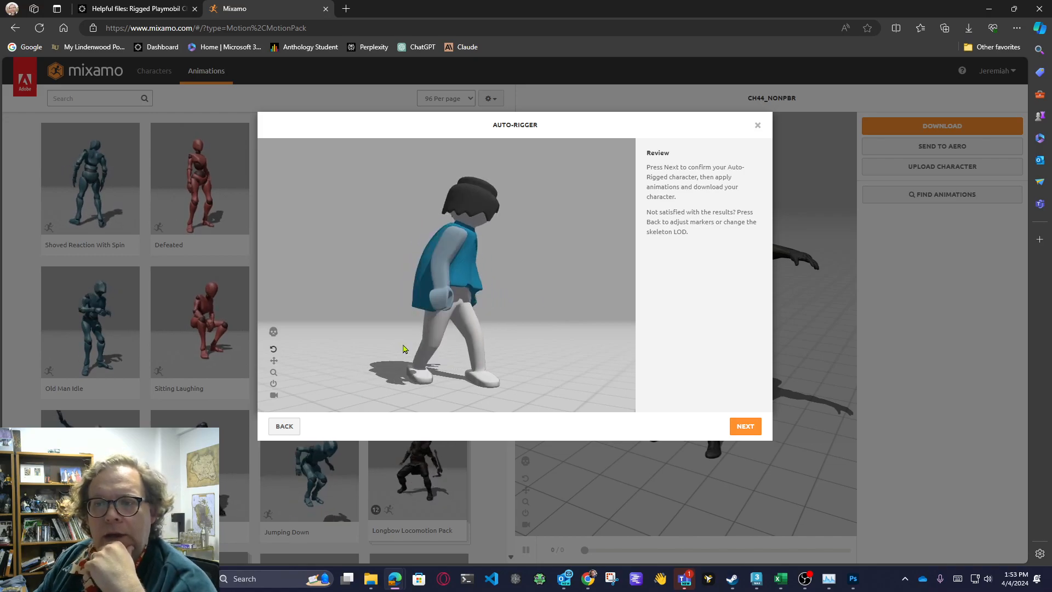
left_click(283, 427)
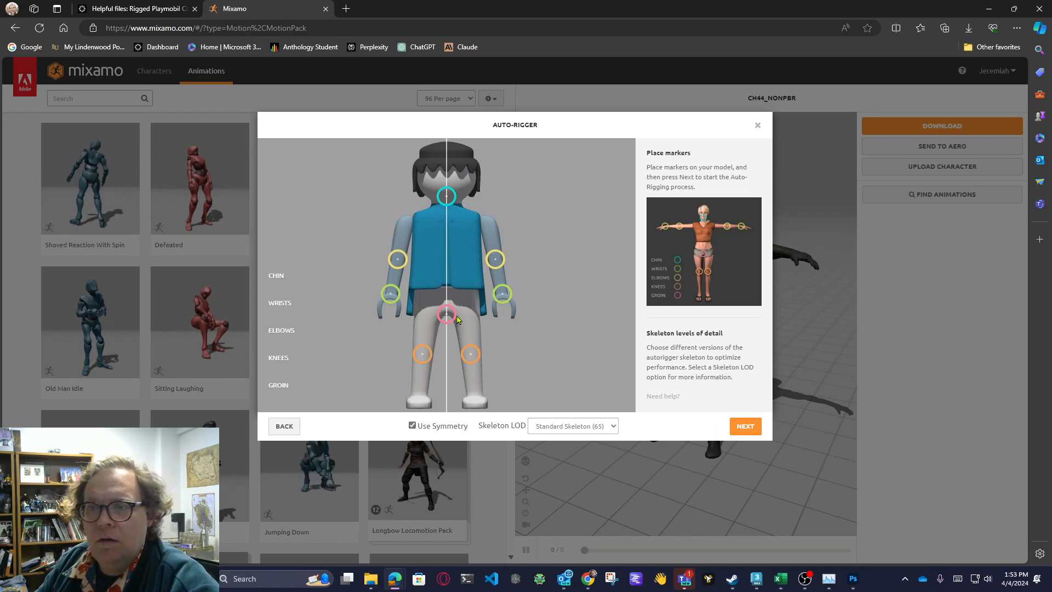
Step: Raise the groin marker slightly, auto-rig again with the No Fingers (25) skeleton and accept the new character
left_click_drag(448, 317, 448, 312)
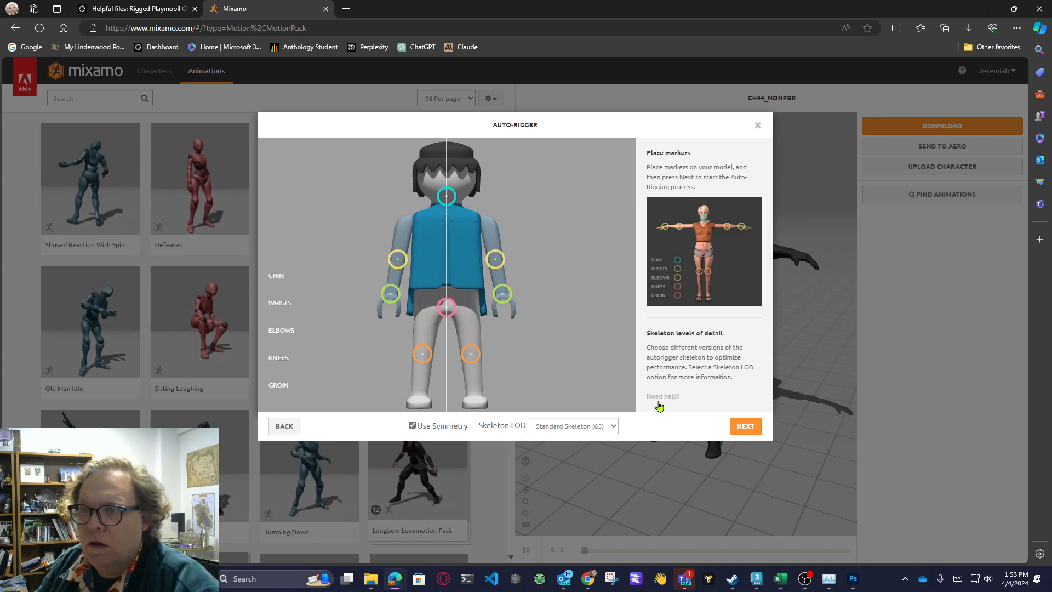
left_click(600, 427)
left_click(578, 466)
left_click(742, 433)
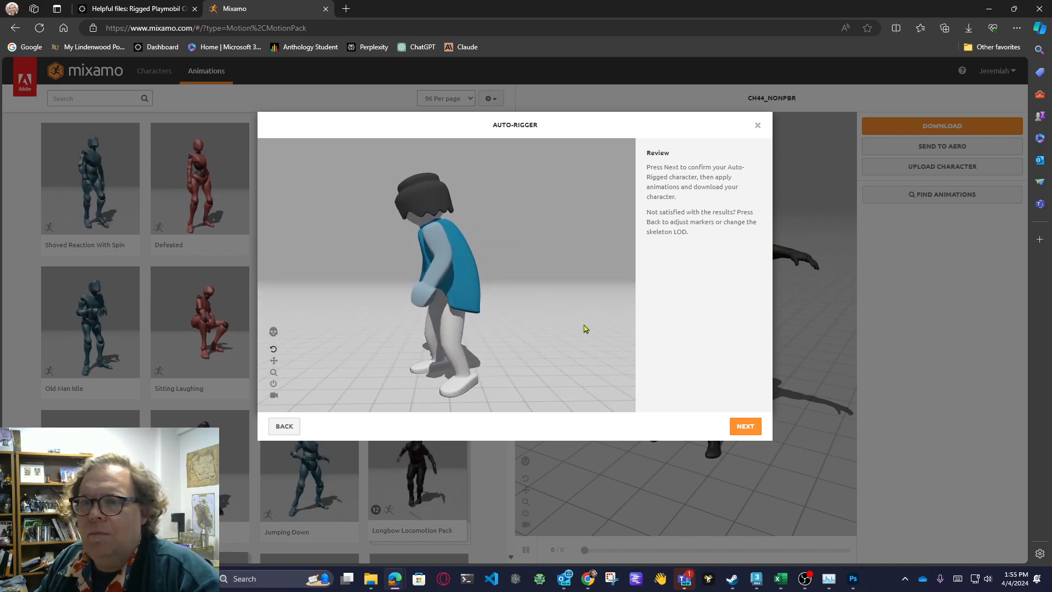
left_click(745, 426)
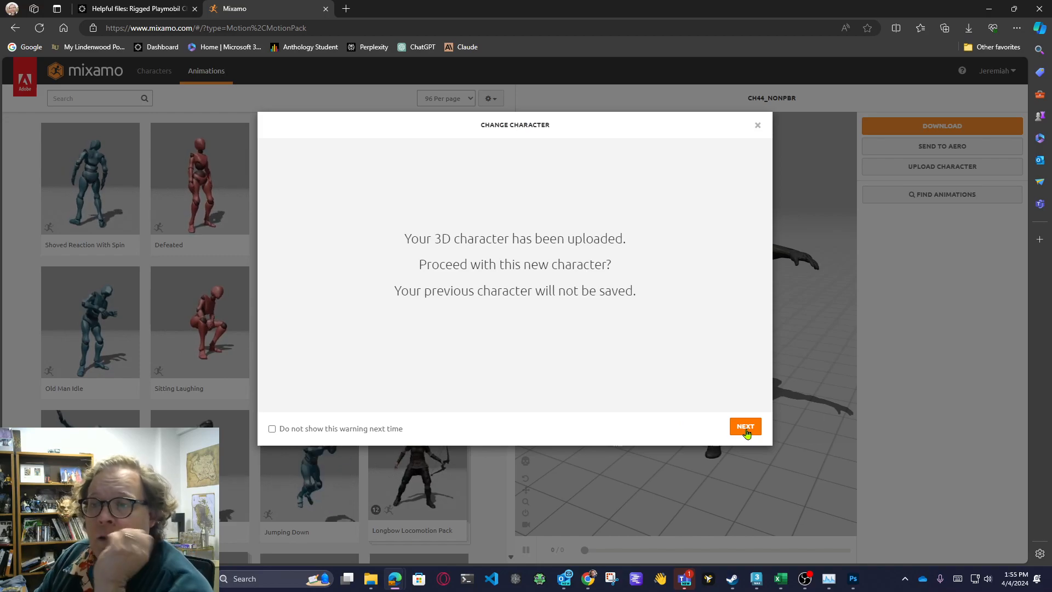
left_click(746, 427)
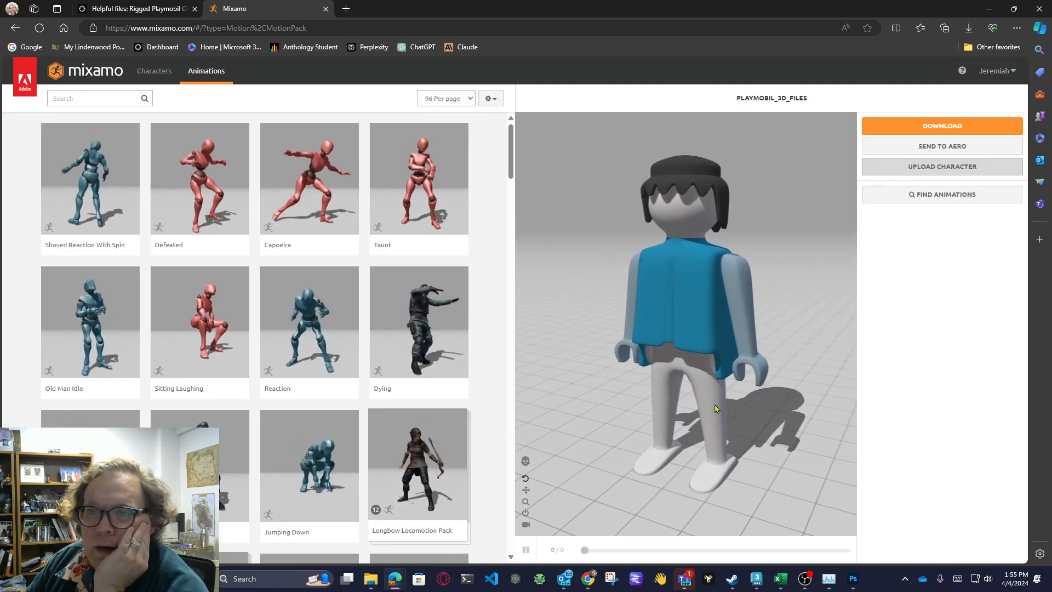
Step: Download the rigged character as FBX Binary(.fbx) in Original Pose(.fbx)
scroll(312, 319, "down", 10)
scroll(313, 319, "down", 10)
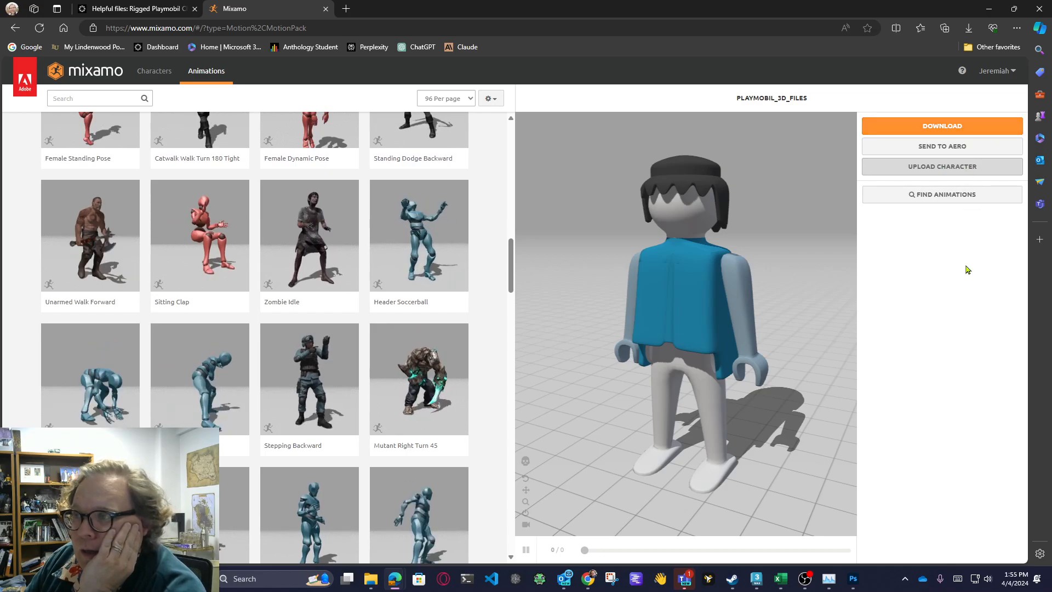
left_click(946, 127)
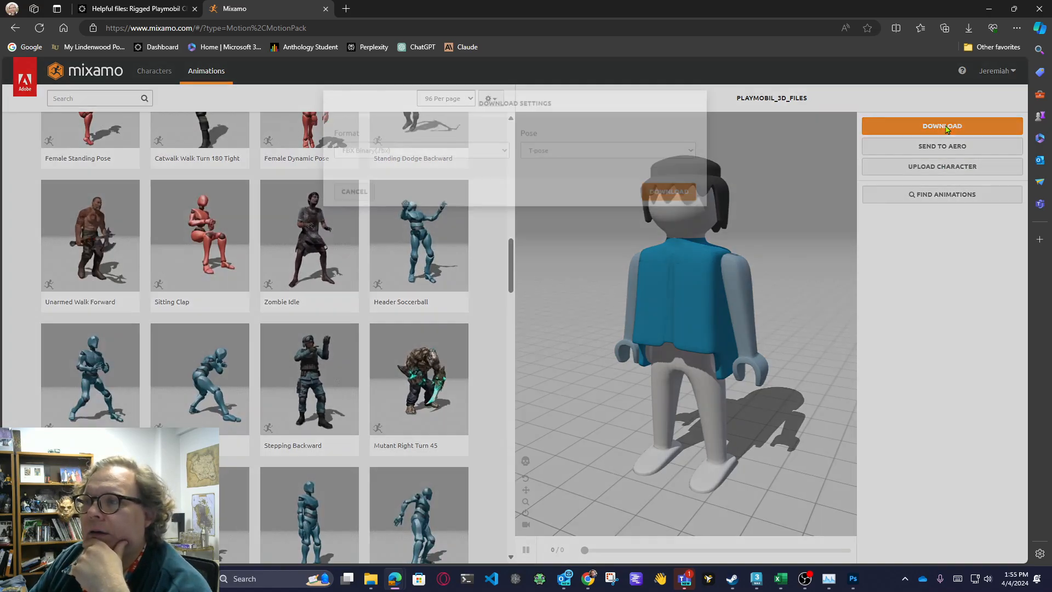
left_click(568, 174)
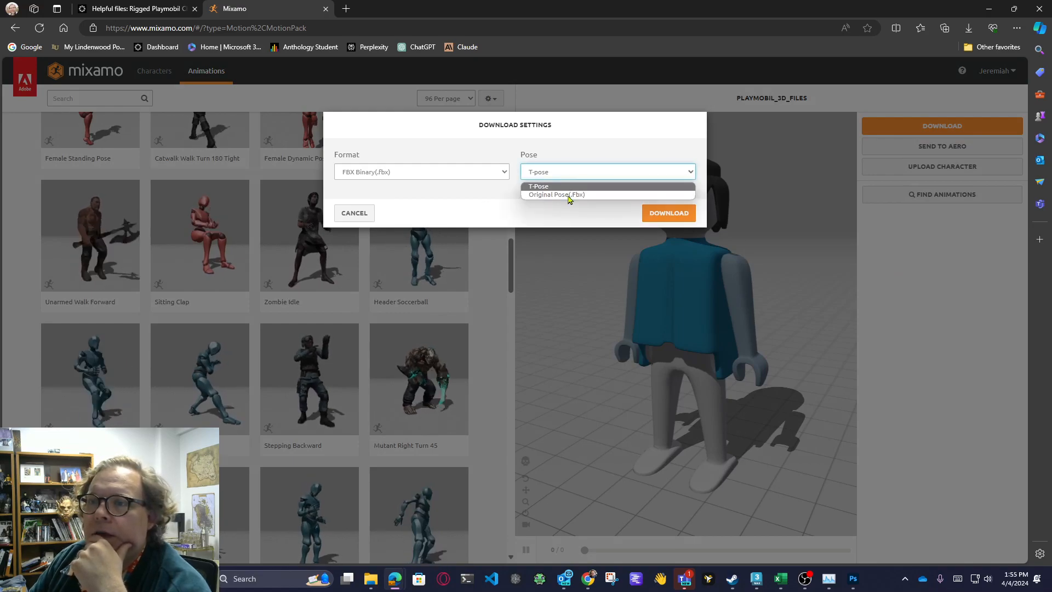
left_click(570, 195)
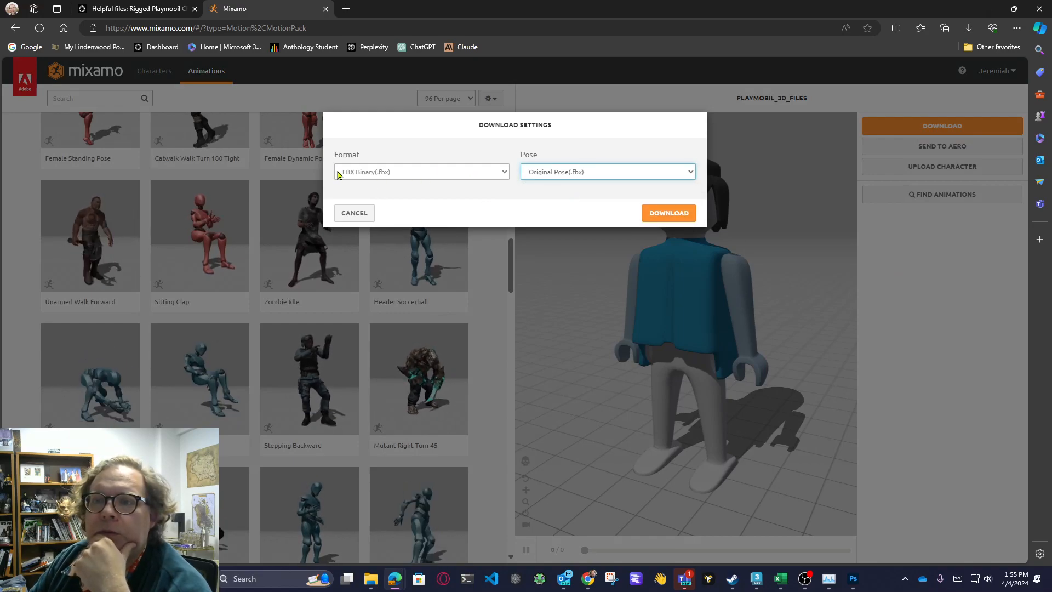
left_click(669, 214)
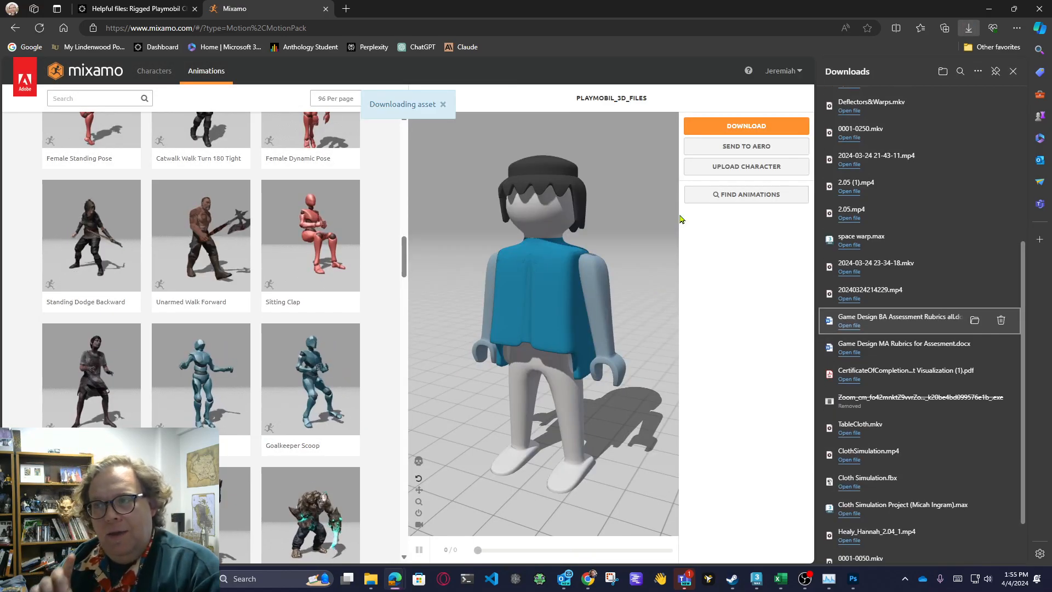
left_click(1013, 72)
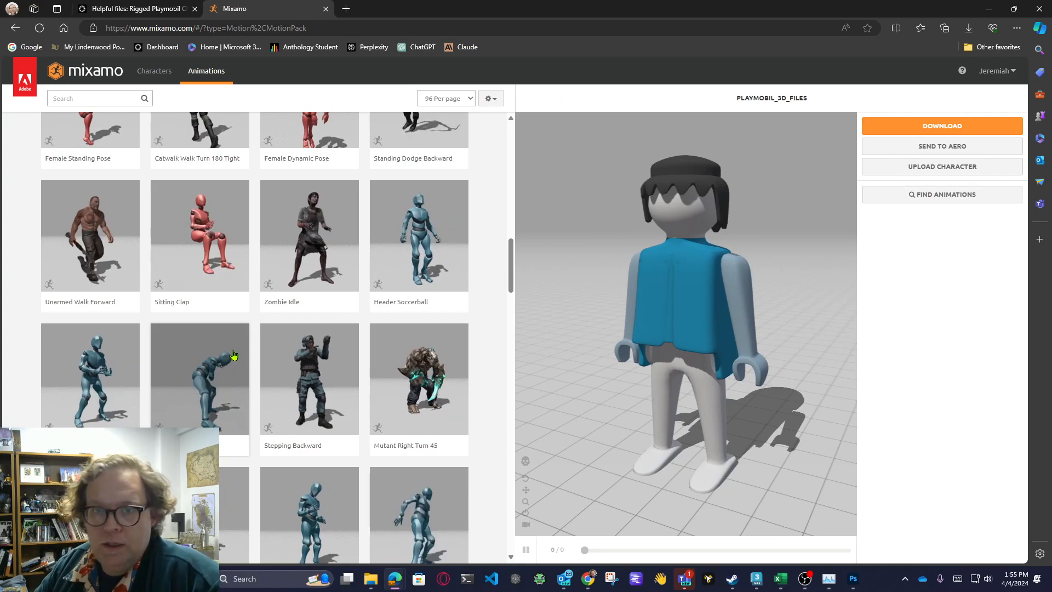
Step: Examine the available animations in the library for one that suits the Playmobil character
scroll(235, 350, "down", 5)
scroll(340, 325, "down", 5)
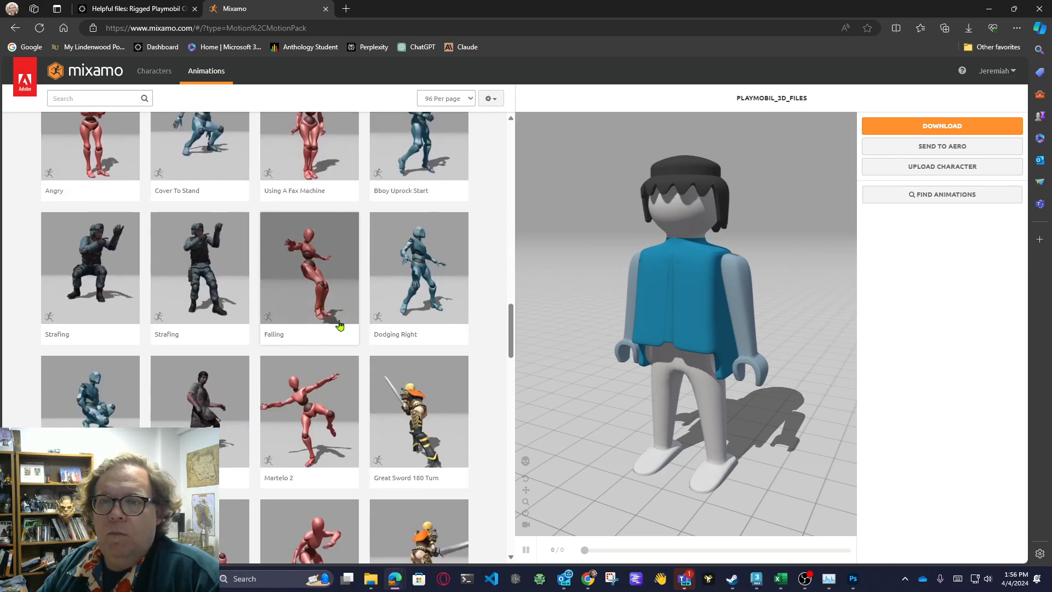
scroll(337, 318, "down", 5)
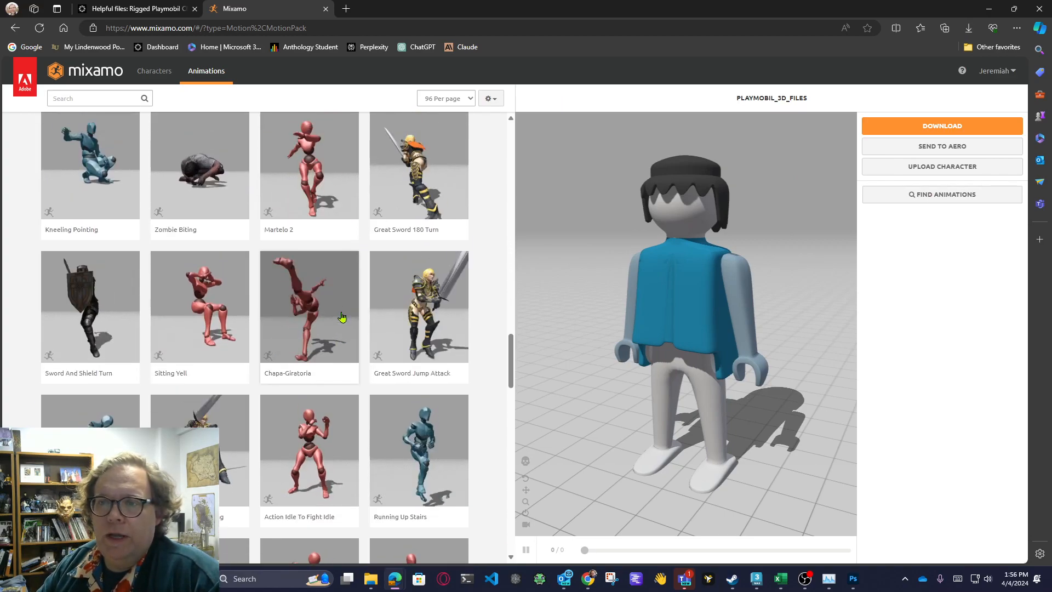
scroll(201, 333, "down", 1)
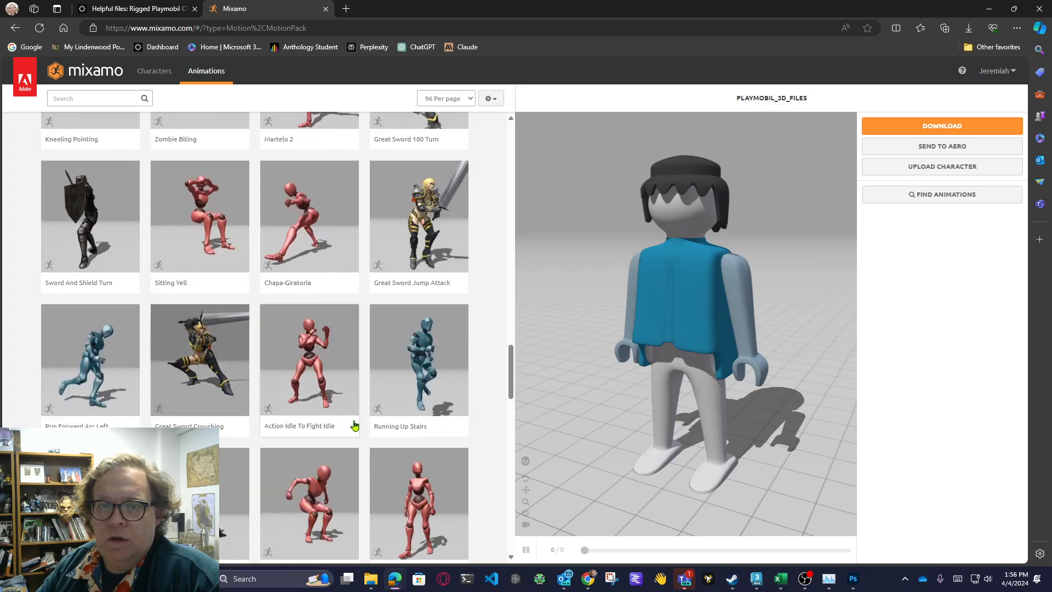
scroll(345, 405, "down", 5)
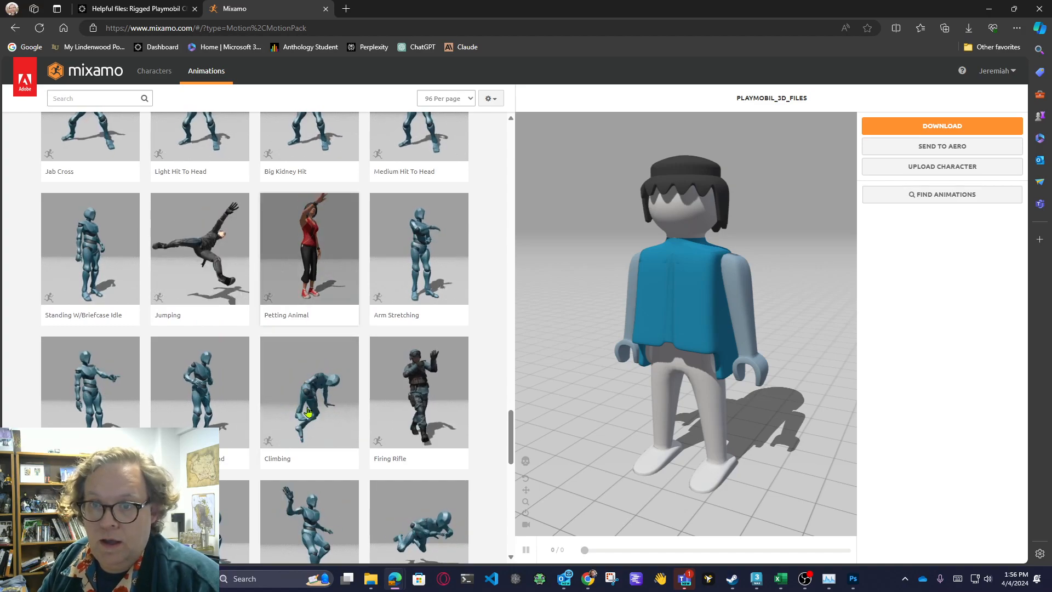
scroll(324, 400, "down", 1)
scroll(470, 458, "down", 6)
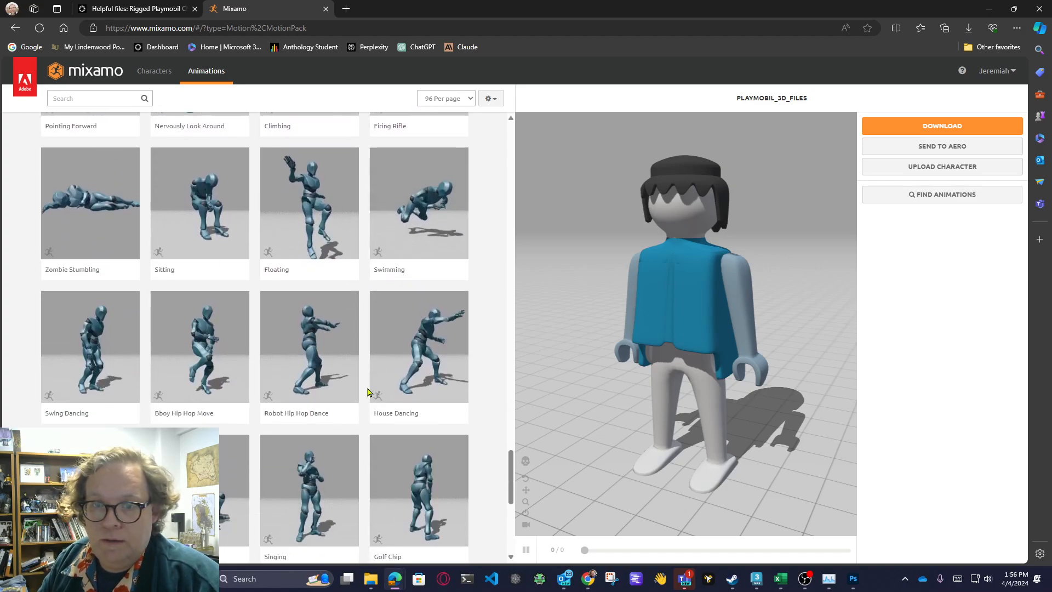
Step: Search the animation library for "walk" and apply the Crouched Walking animation to the character
left_click(85, 96)
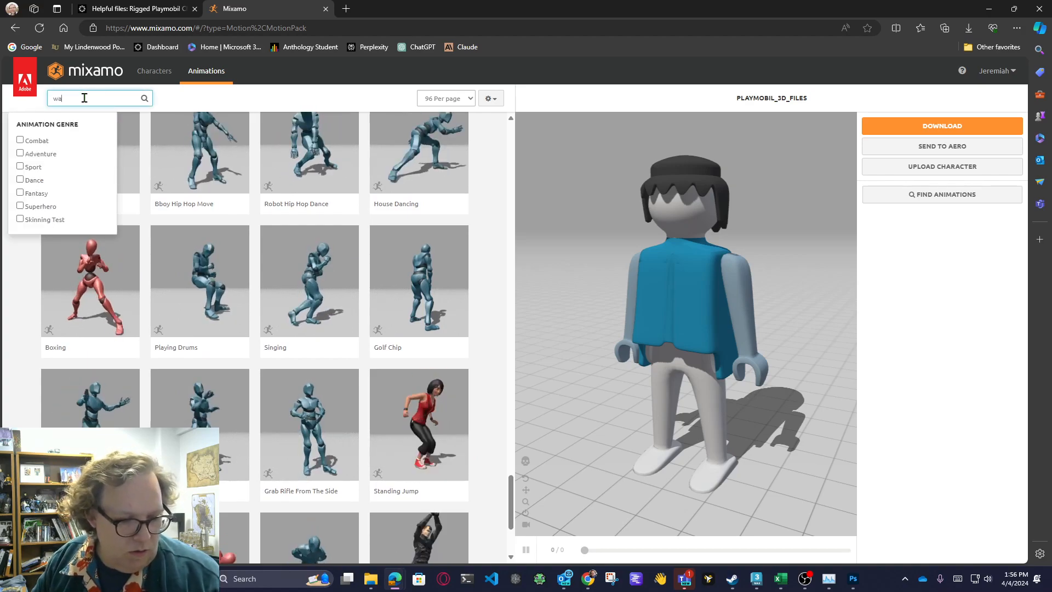
key("Return")
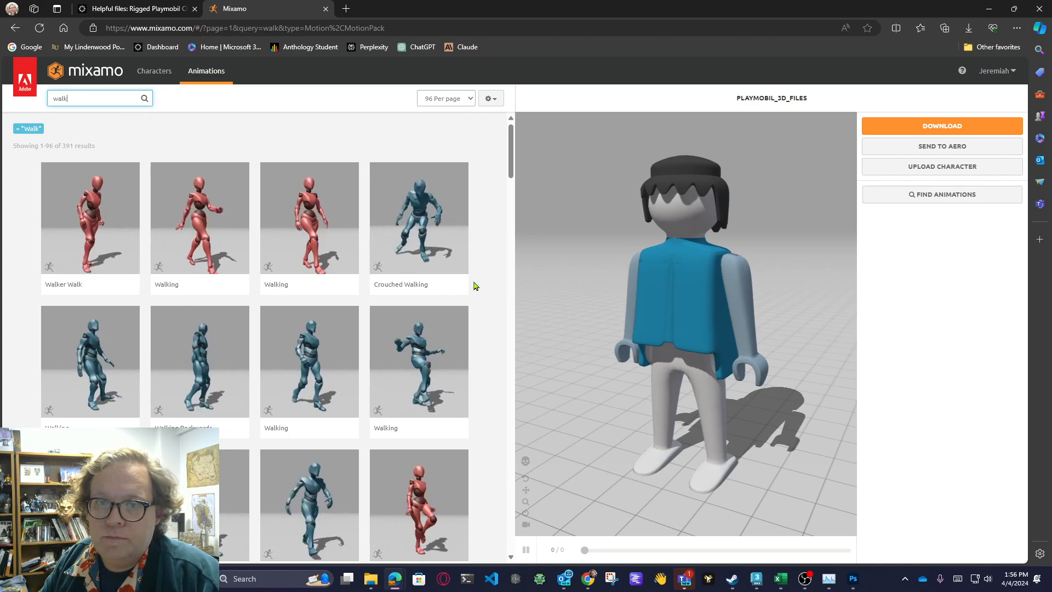
left_click(398, 214)
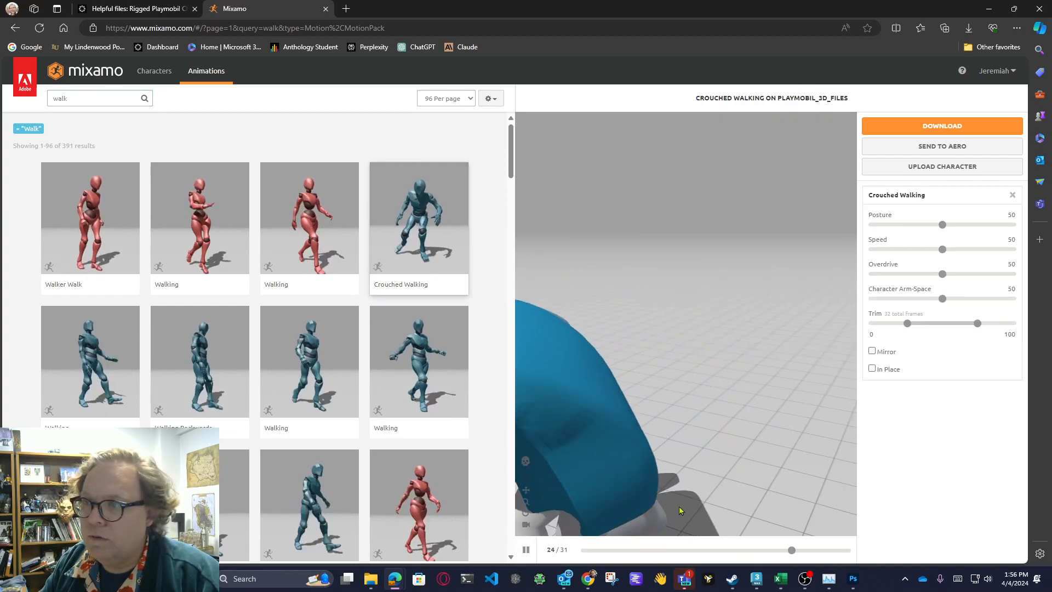
Step: Enable In Place and Mirror for Crouched Walking and set Overdrive to 58 and Character Arm-Space to 60
left_click(871, 369)
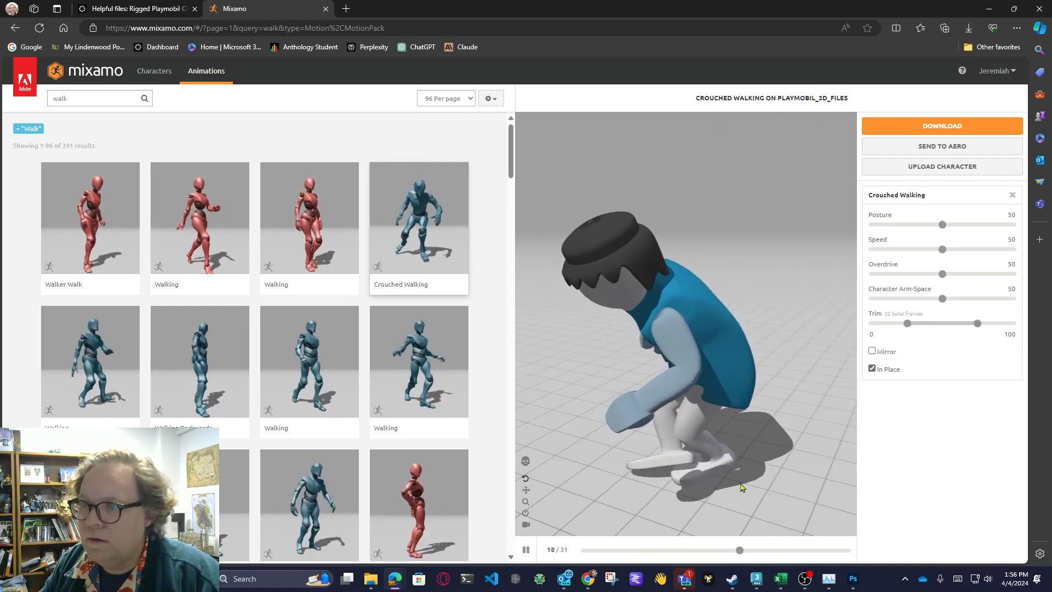
left_click(873, 352)
left_click_drag(745, 453, 764, 439)
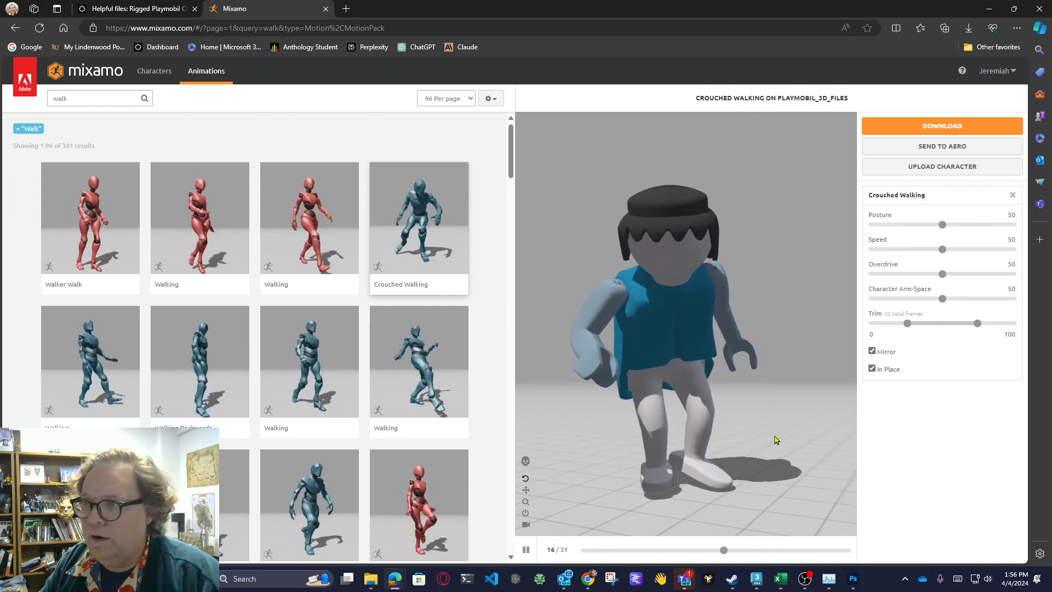
left_click_drag(955, 280, 956, 280)
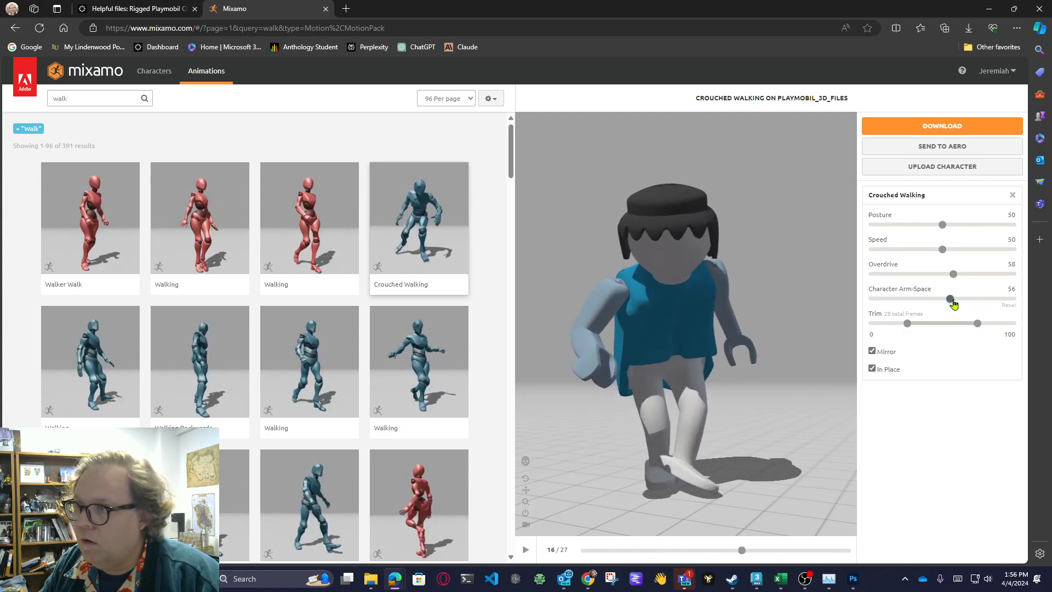
left_click_drag(951, 301, 957, 300)
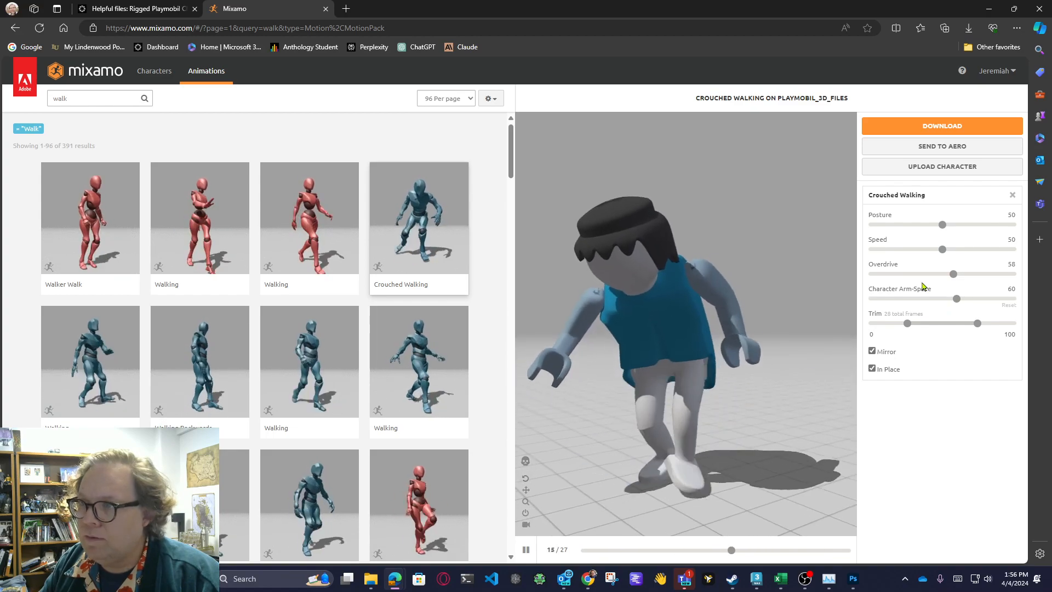
Step: Download the Crouched Walking animation as FBX Binary(.fbx) With Skin at 30 frames per second without keyframe reduction, and pause the preview
left_click_drag(772, 372, 716, 366)
mouse_move(710, 434)
left_mouse_down()
mouse_move(780, 418)
mouse_move(713, 419)
left_mouse_up()
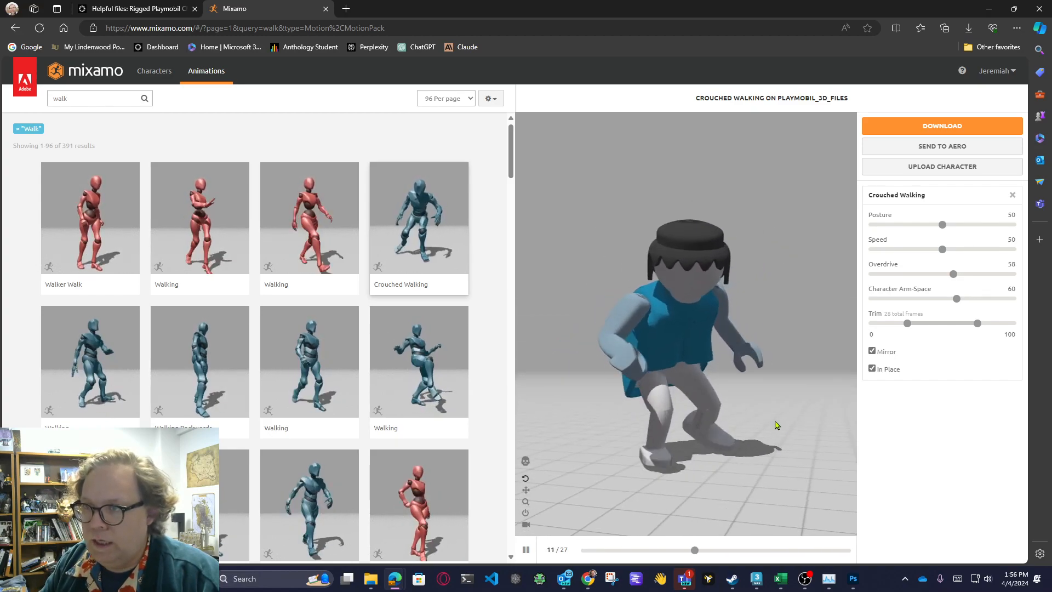
left_click(942, 129)
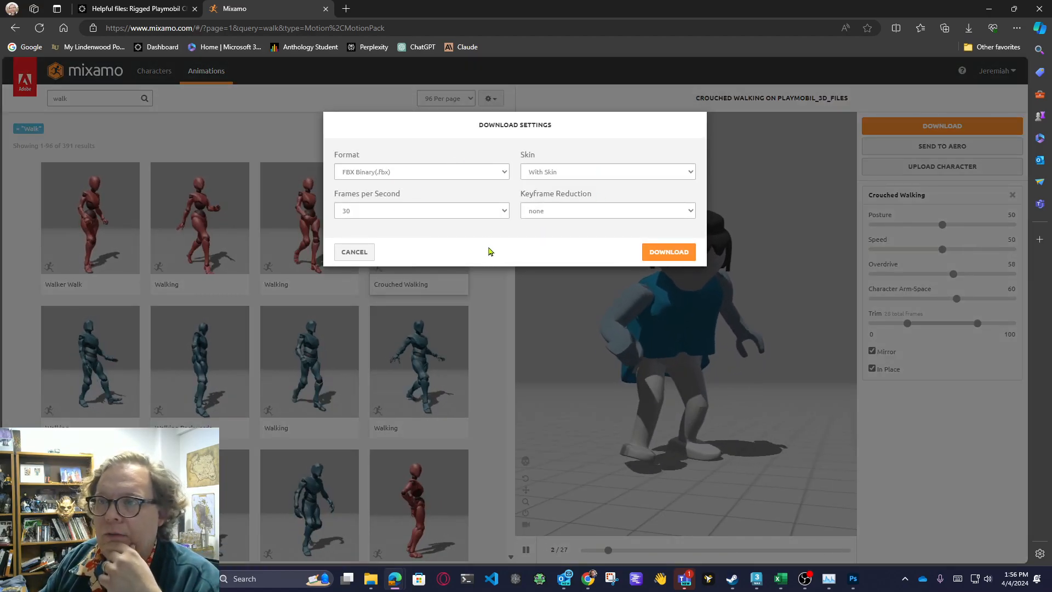
left_click(669, 253)
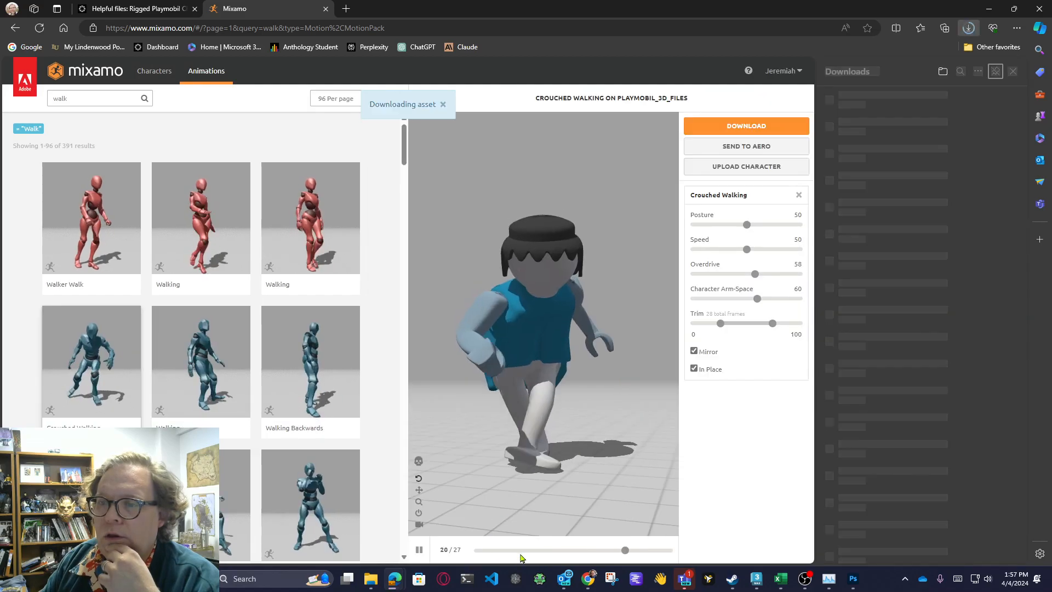
left_click(419, 551)
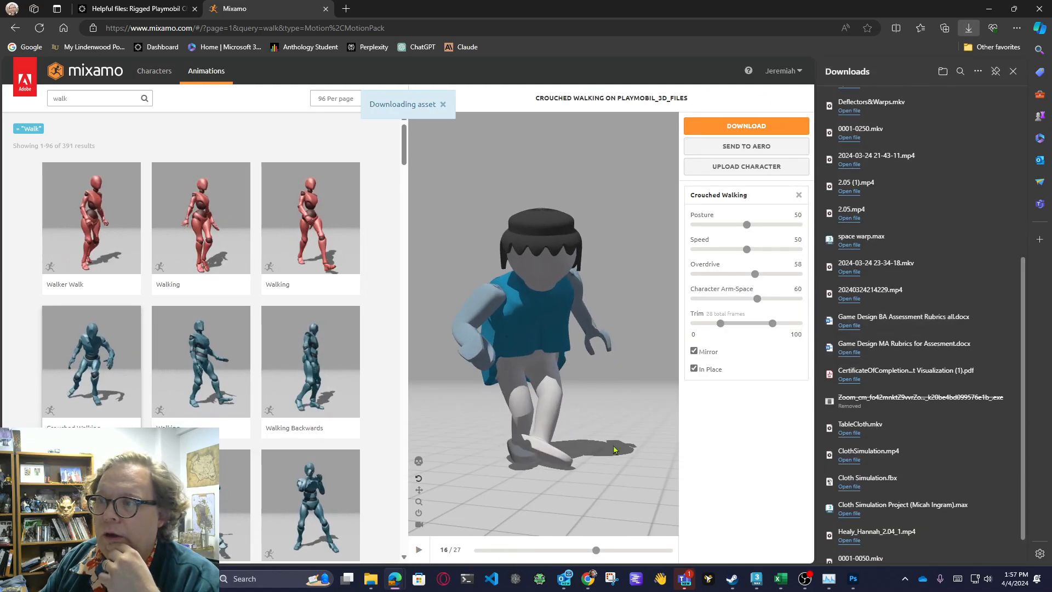
Step: Switch to 3ds Max, save FixedPlaymobil.max and reset to an empty scene
left_click(989, 9)
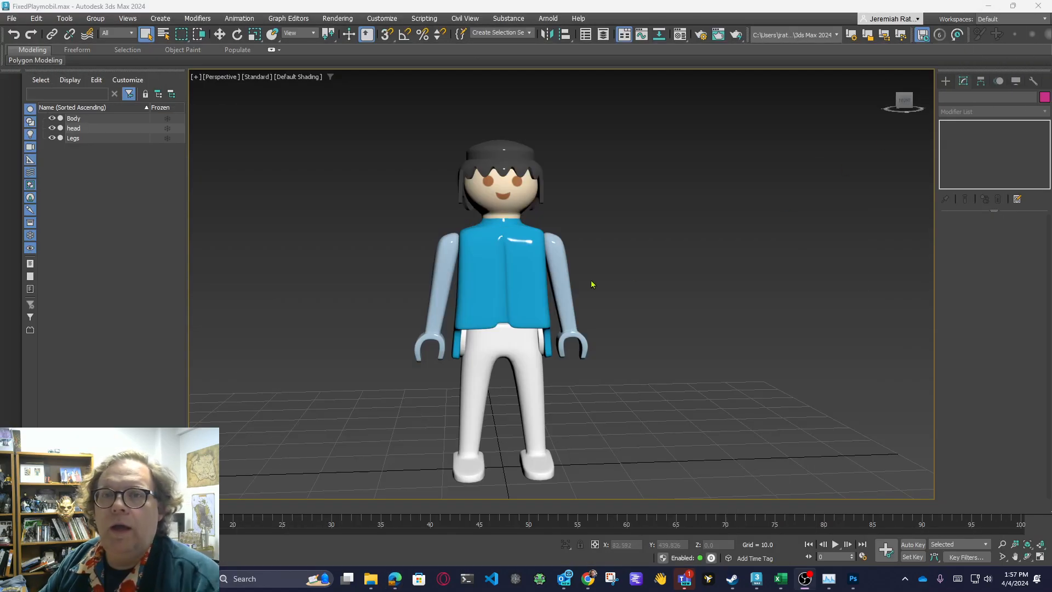
left_click(16, 20)
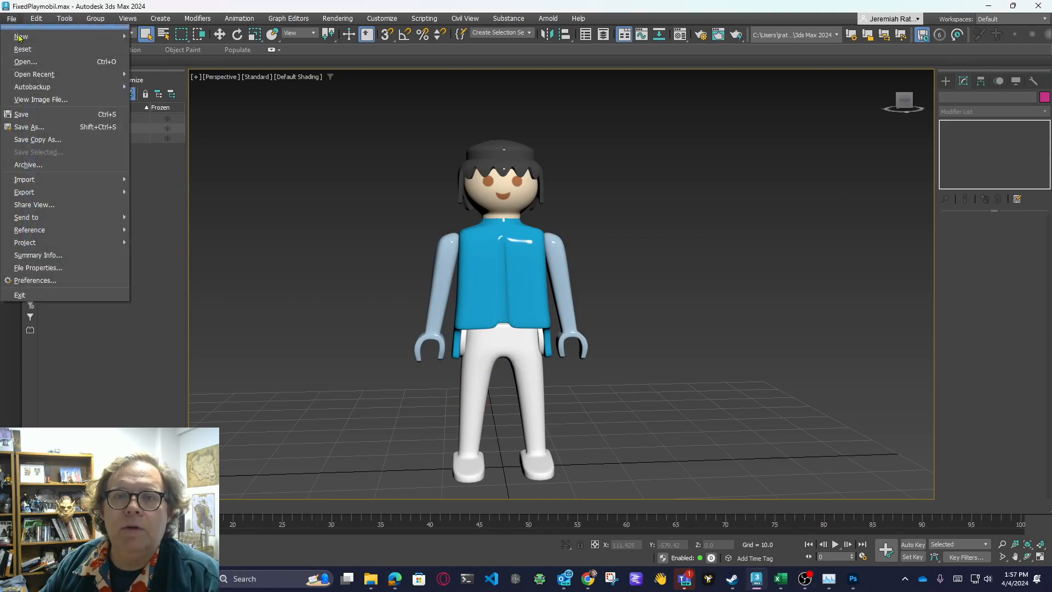
left_click(19, 110)
left_click(11, 18)
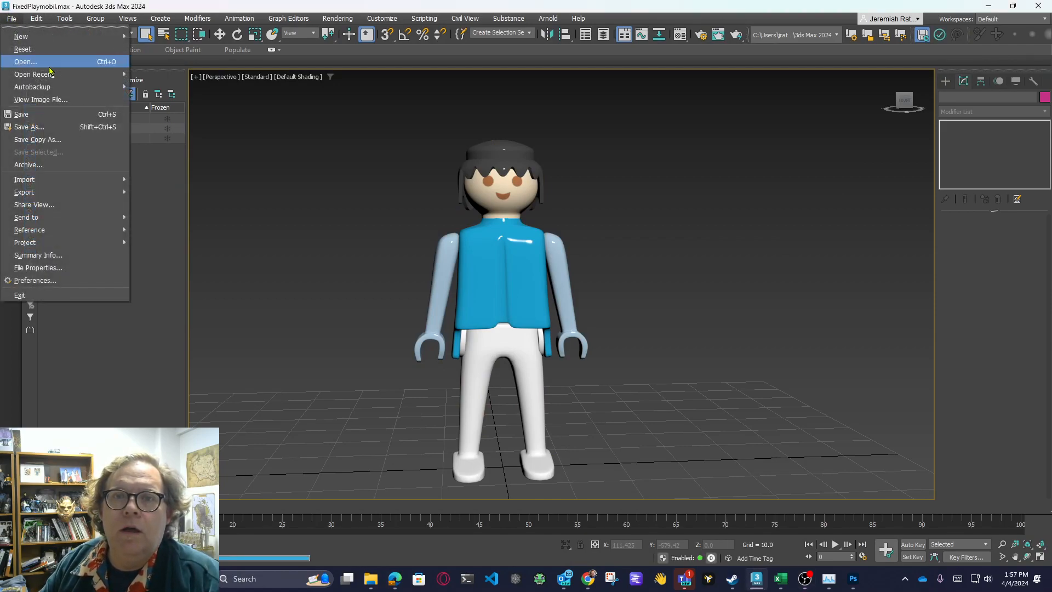
left_click(22, 51)
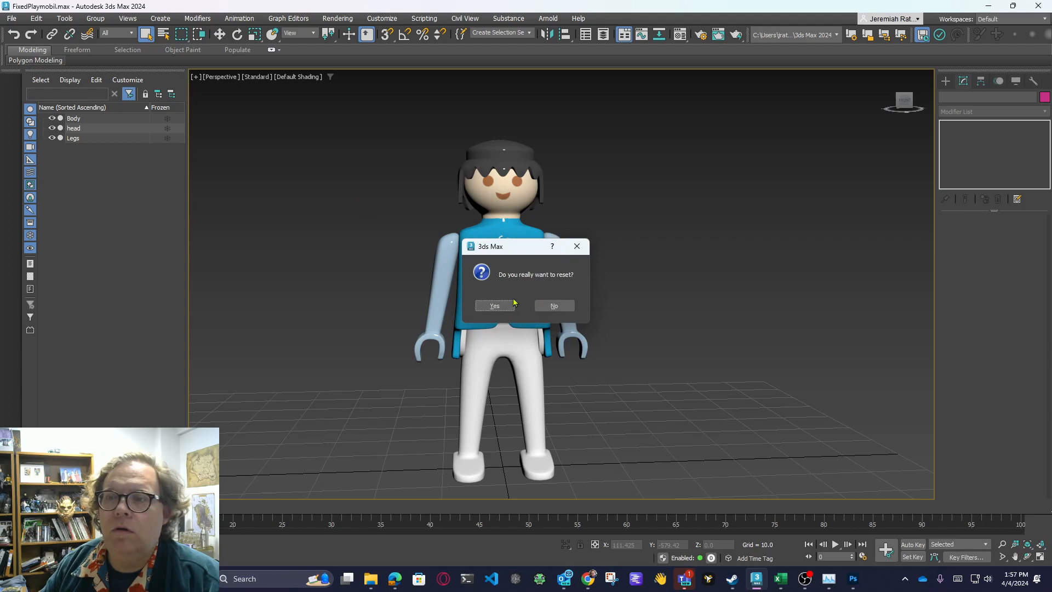
left_click(486, 309)
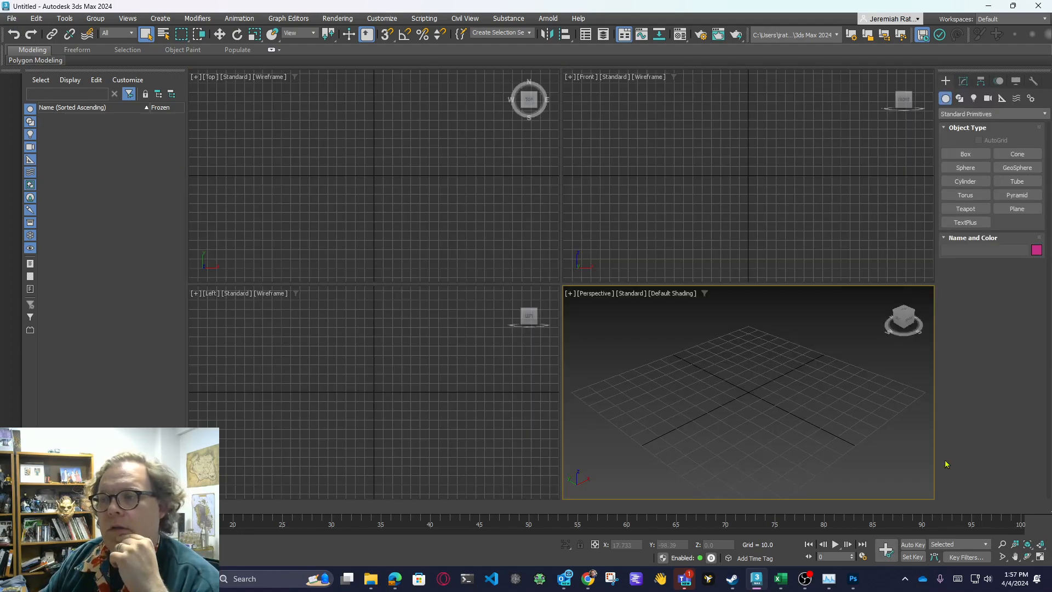
Step: In File Explorer's Downloads, move Playmobil_3D_files.fbx into the Playmobil_3D_files folder and open that folder
left_click(11, 19)
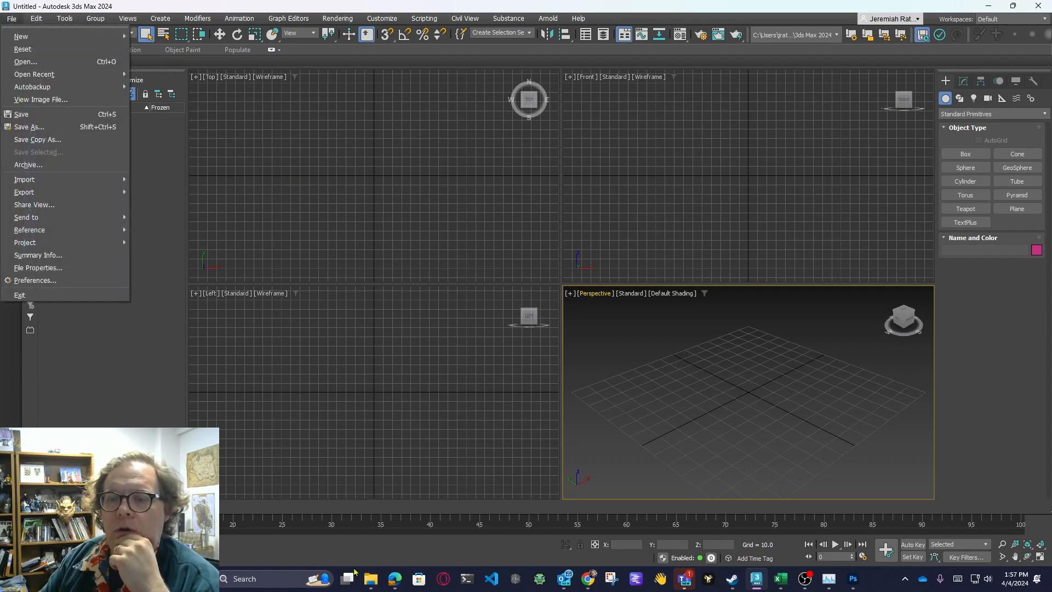
left_click(371, 578)
left_click(489, 501)
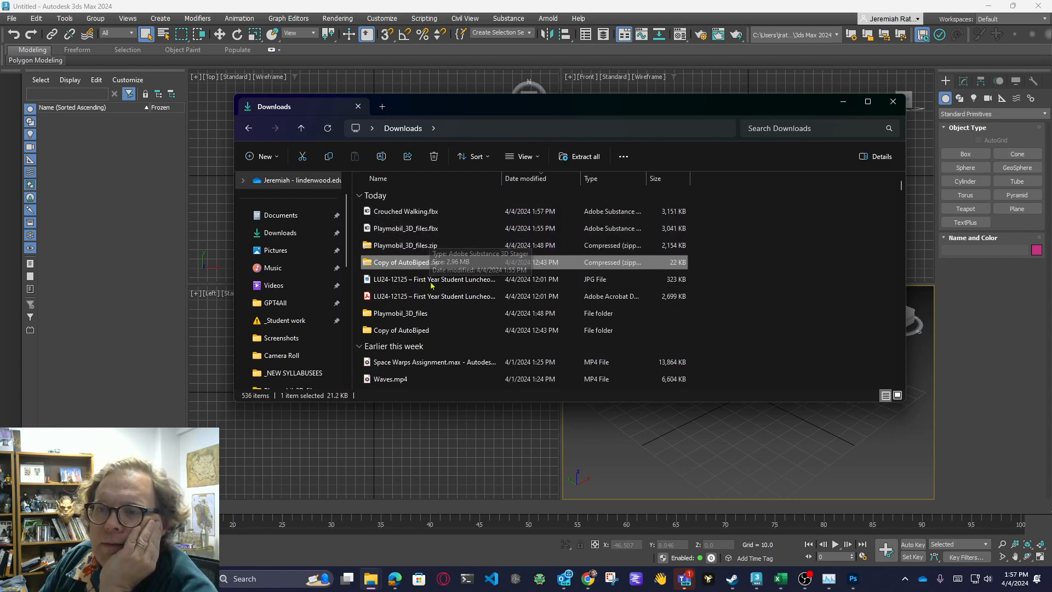
left_click_drag(408, 233, 417, 316)
double_click(415, 299)
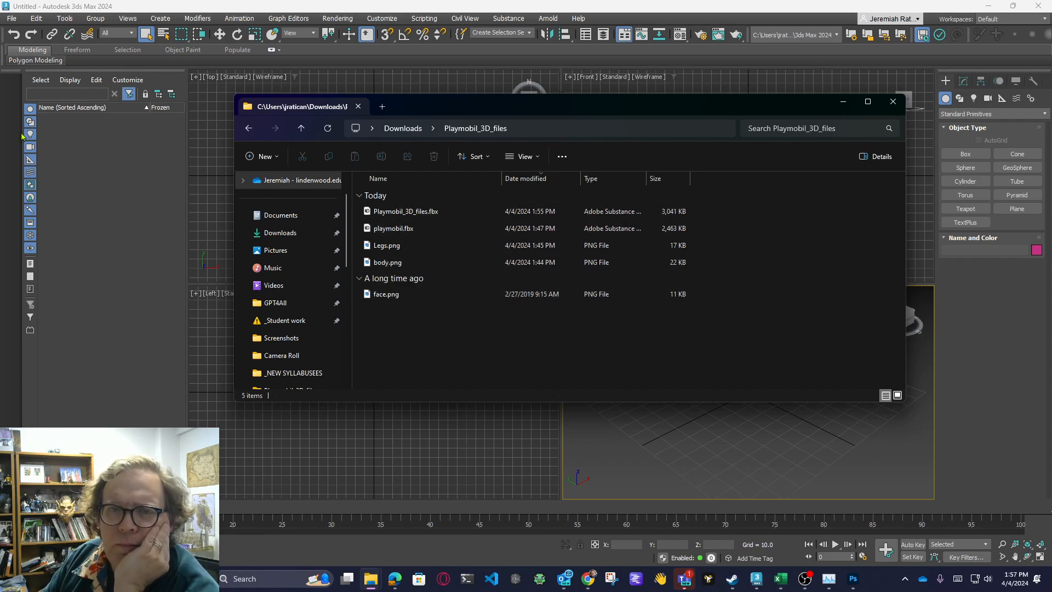
Step: Import Playmobil_3D_files.fbx from the Playmobil_3D_files folder into 3ds Max with the Autodesk Media & Entertainment preset
left_click(9, 22)
mouse_move(41, 181)
left_click(174, 182)
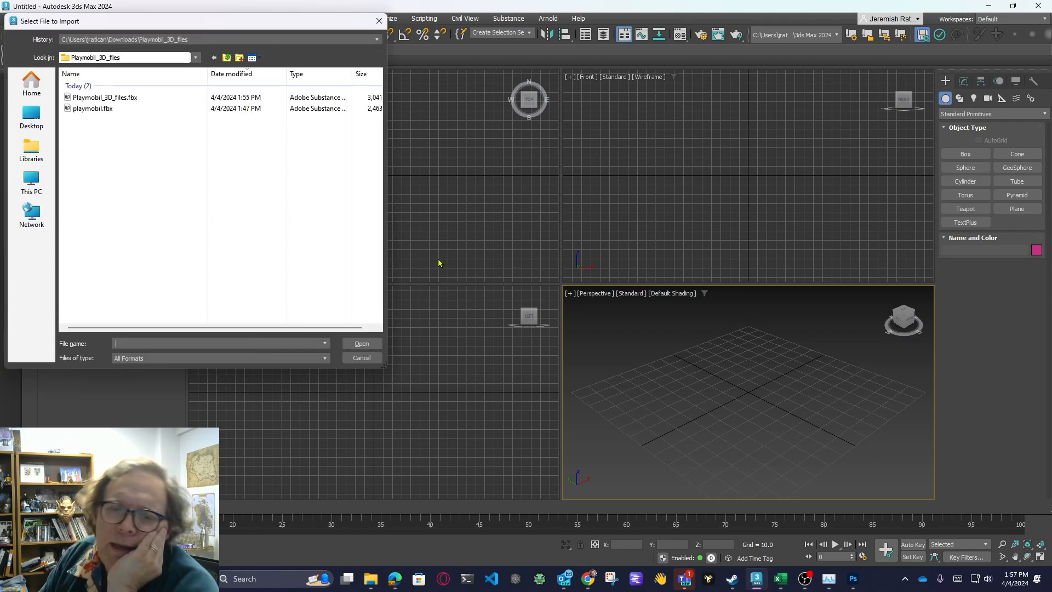
left_click(129, 98)
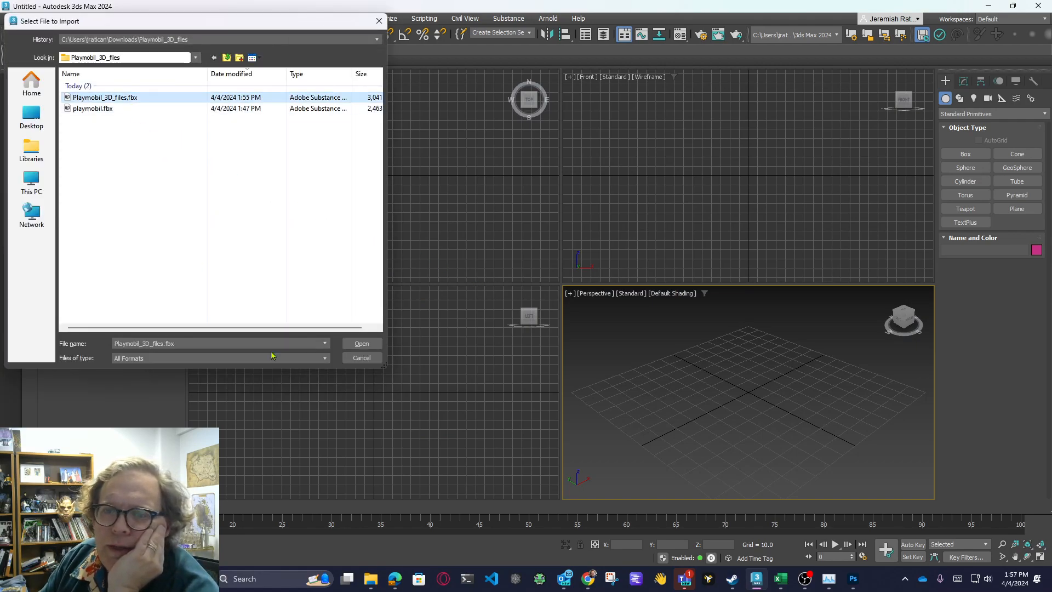
left_click(362, 344)
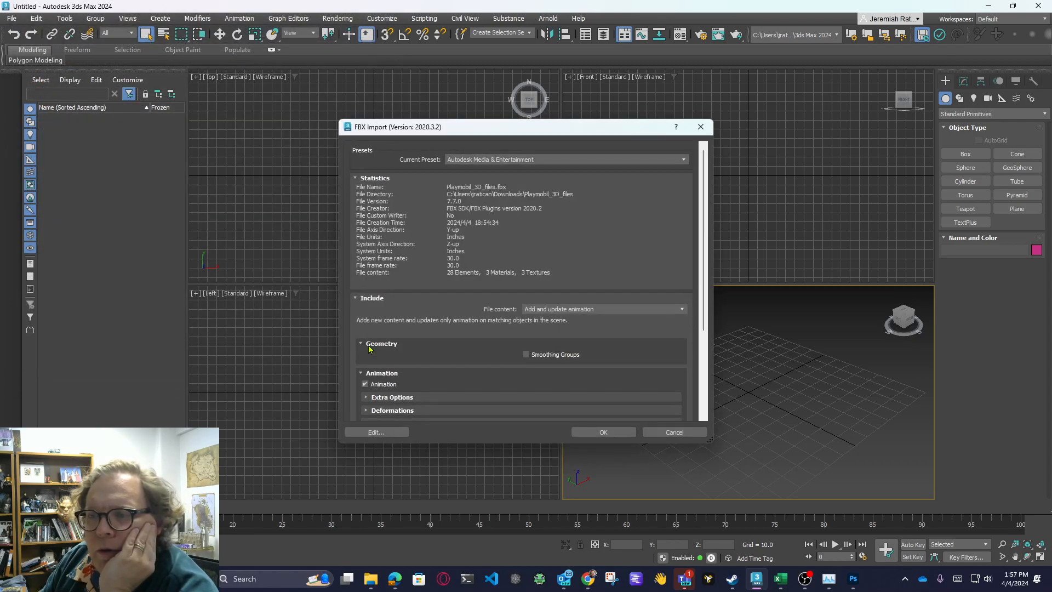
left_click(603, 432)
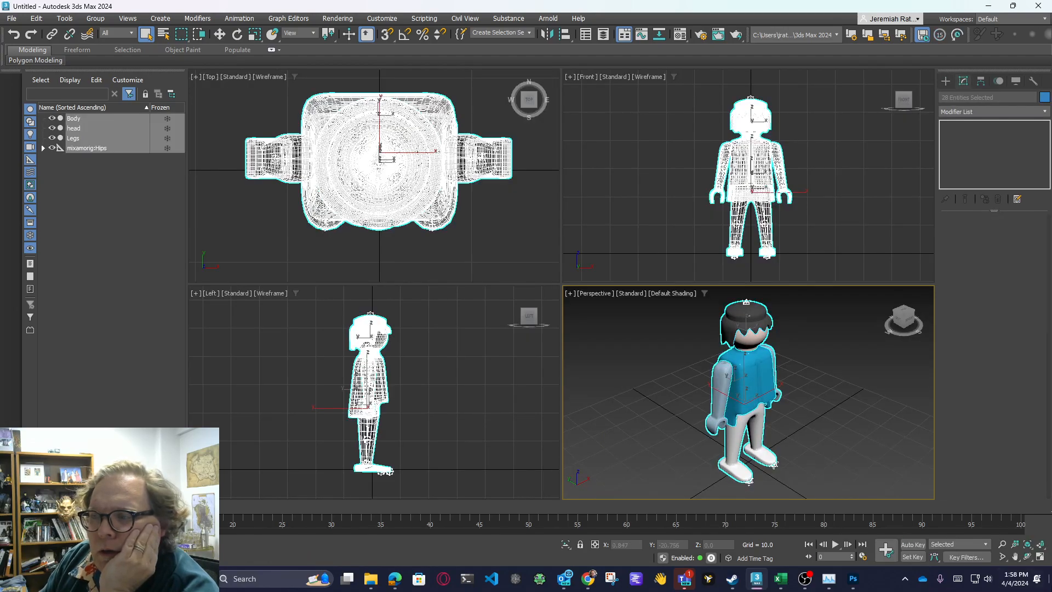
Step: Maximize the Perspective viewport, open the Material Editor and sample the face material from the figure's head, dismissing the render message
left_click(1040, 557)
left_click(1029, 557)
left_click_drag(538, 228, 495, 226)
right_click(496, 226)
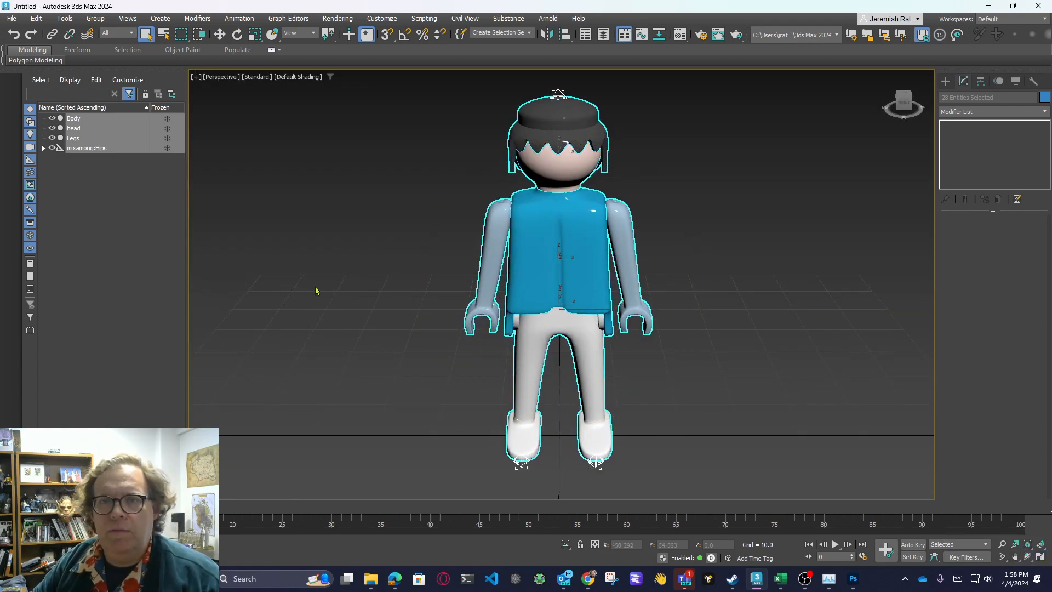
left_click_drag(900, 107, 901, 97)
key("m")
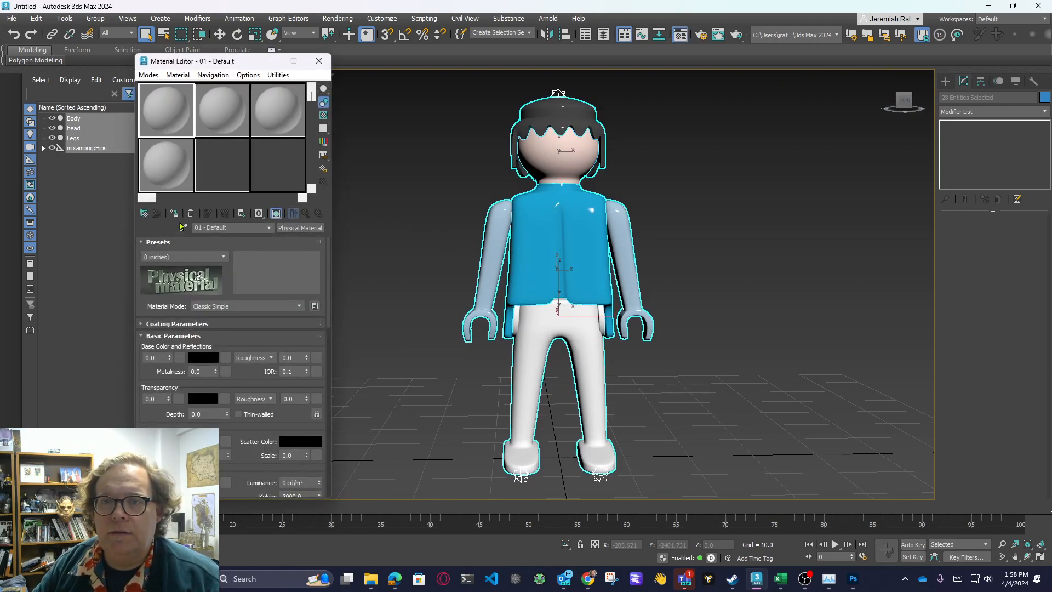
left_click(576, 146)
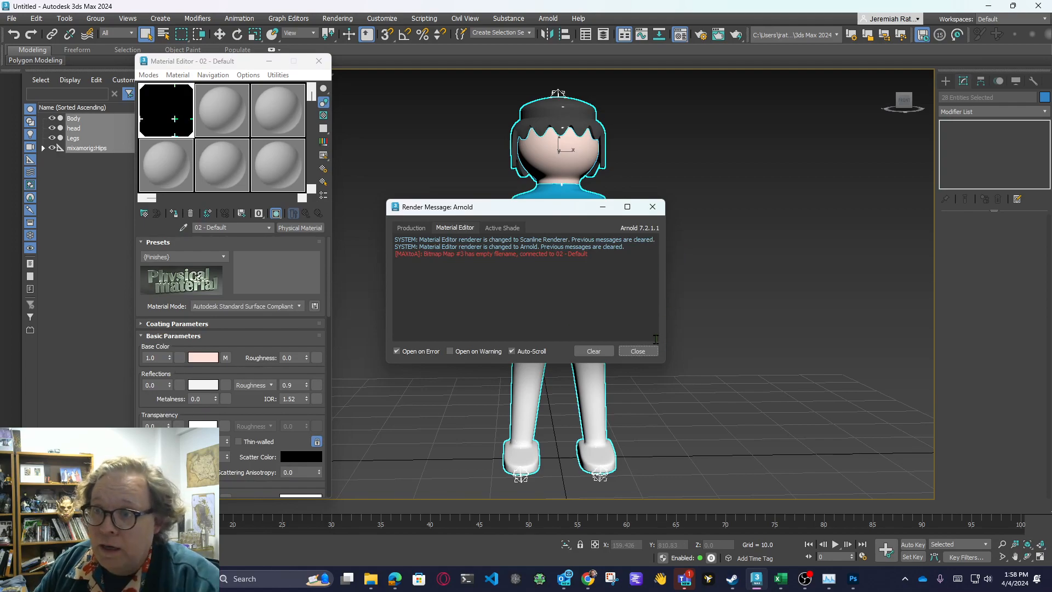
left_click(655, 351)
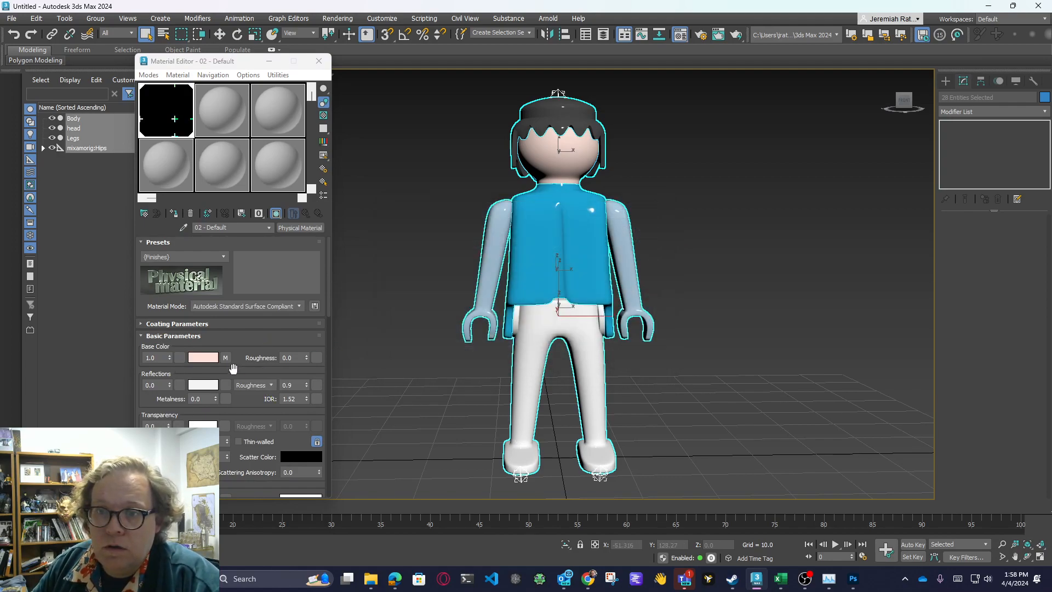
Step: Relink the head material's base color bitmap to face.png in the Playmobil_3D_files folder, close the Material Editor and deselect the figure
left_click(226, 360)
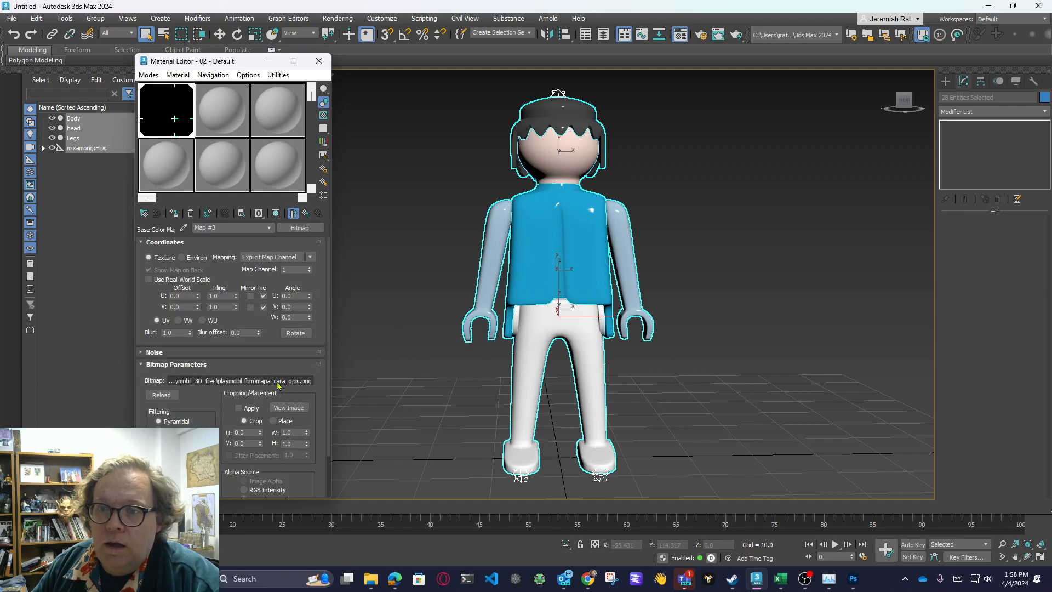
left_click(240, 380)
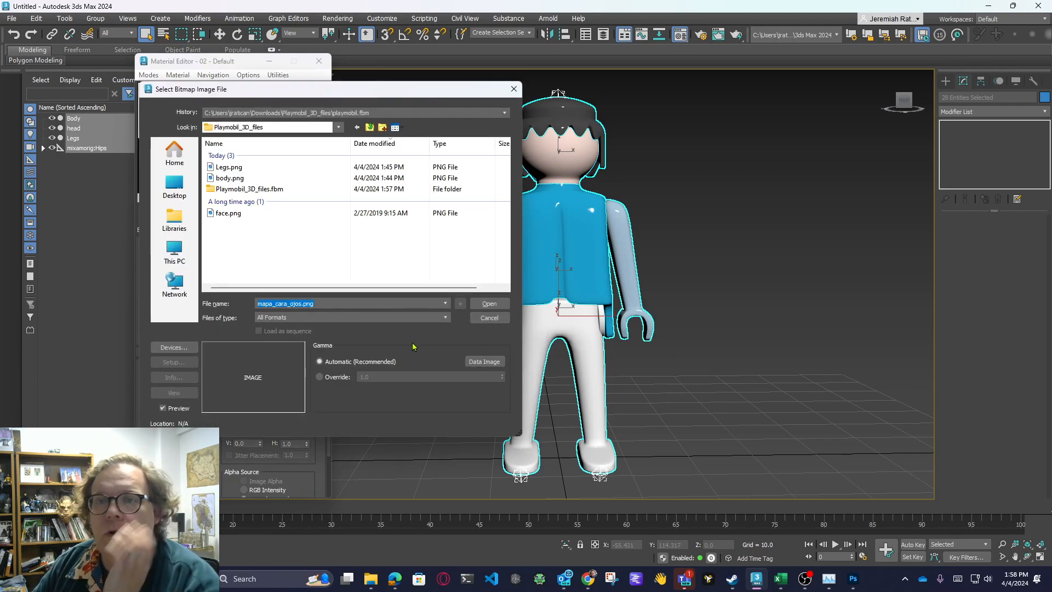
left_click(228, 212)
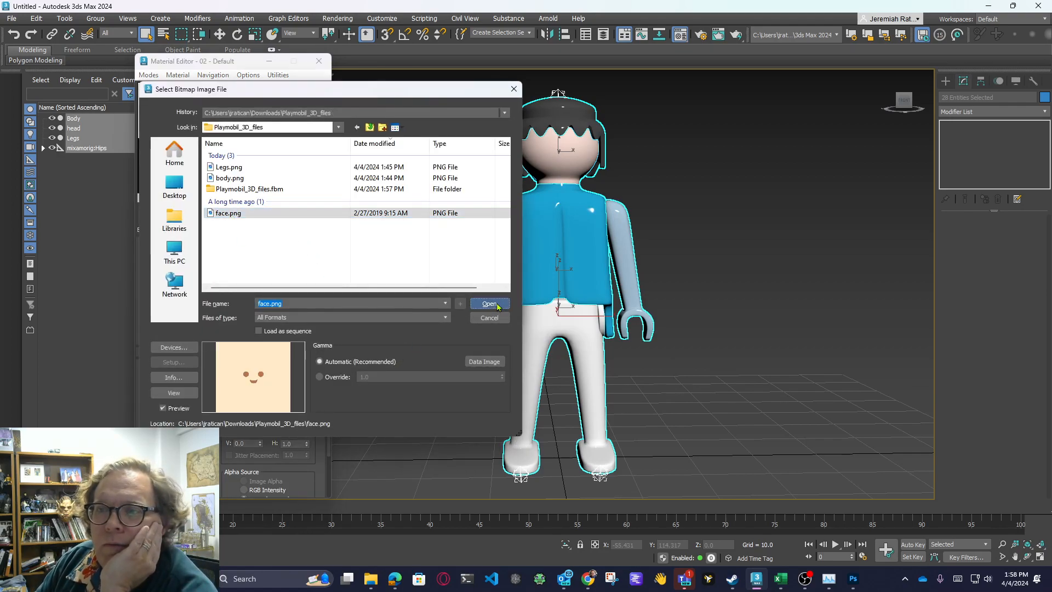
left_click(488, 304)
left_click(318, 61)
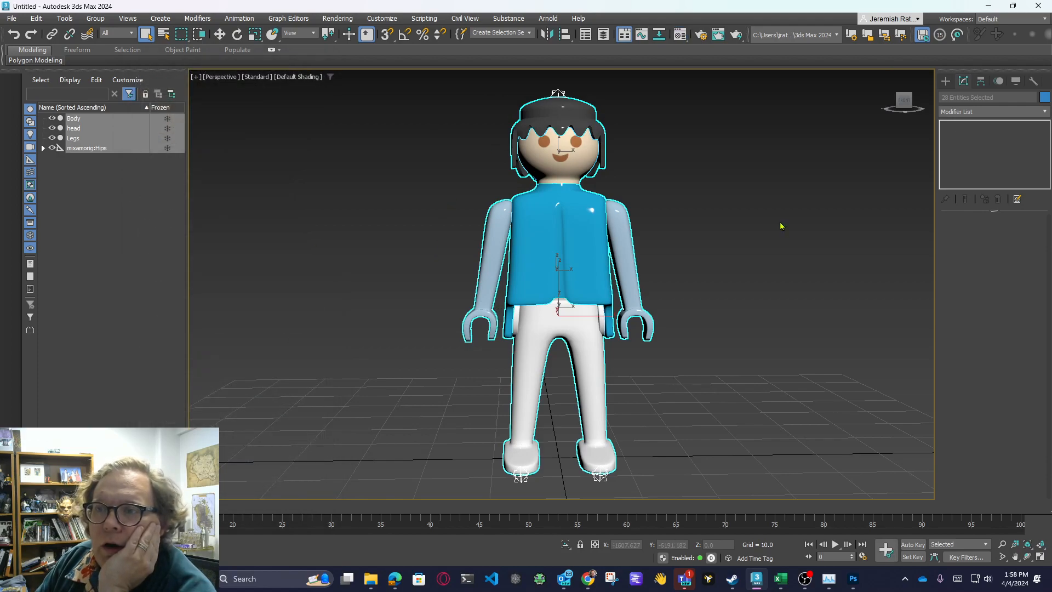
left_click(810, 222)
mouse_move(905, 100)
left_mouse_down()
mouse_move(778, 109)
mouse_move(900, 104)
left_mouse_up()
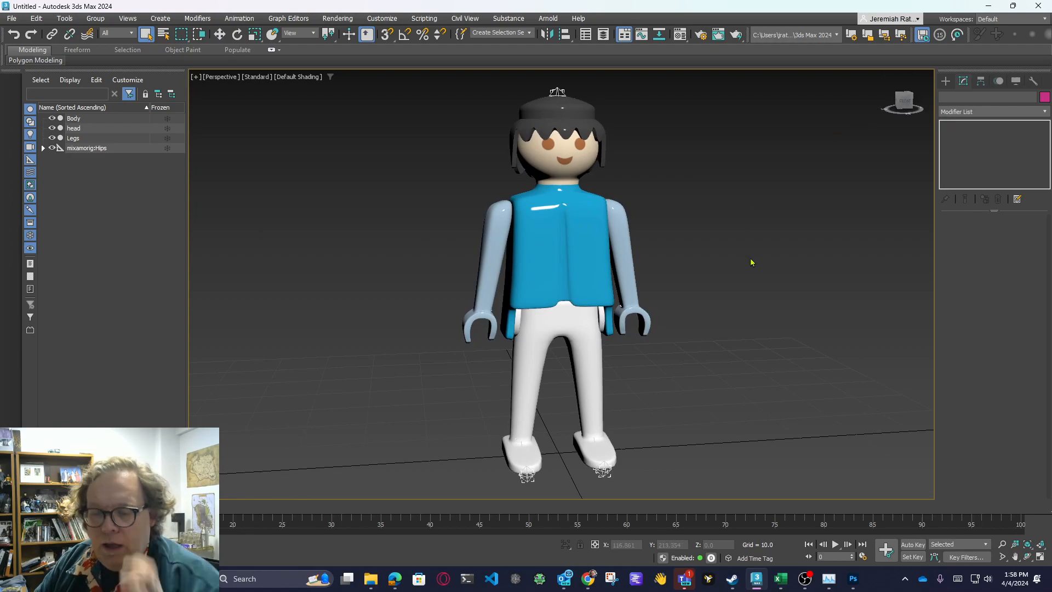
Step: Sample the torso's material into the second Material Editor slot and load body.png from Playmobil_3D_files.fbm as its base color bitmap
key("m")
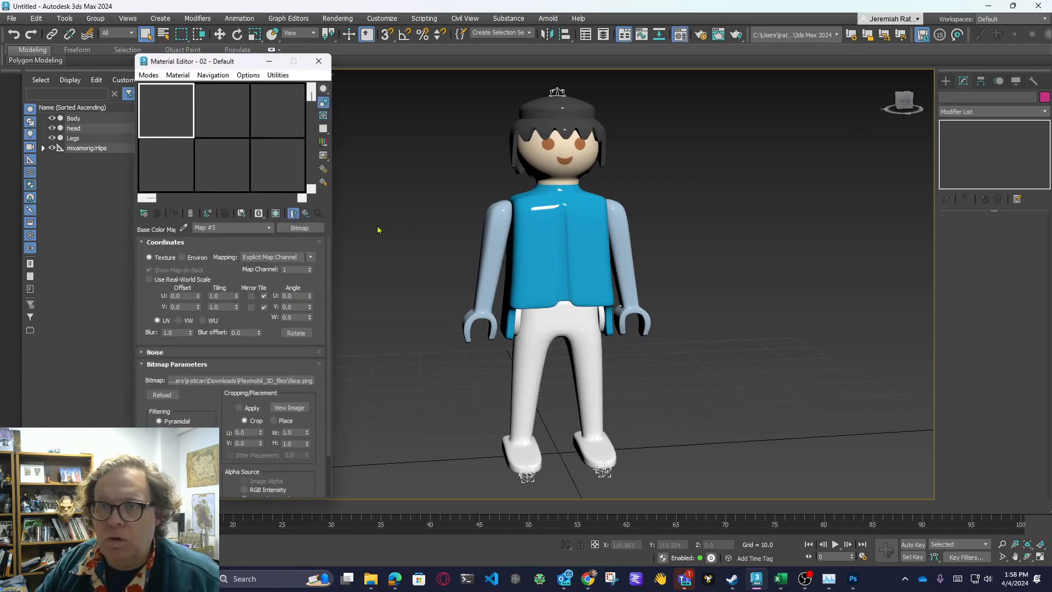
left_click(224, 122)
left_click(184, 227)
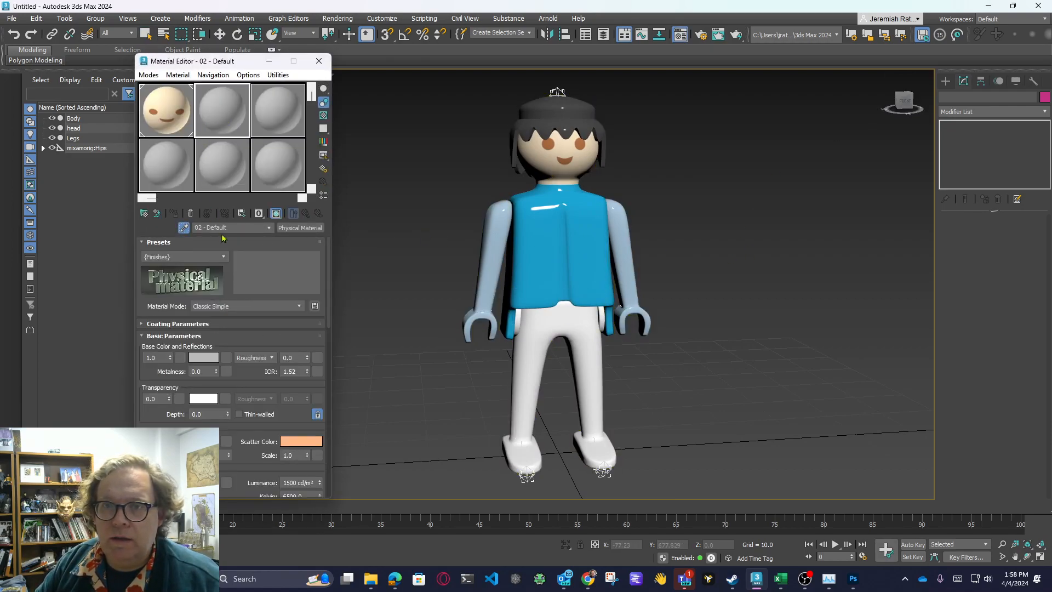
left_click(533, 235)
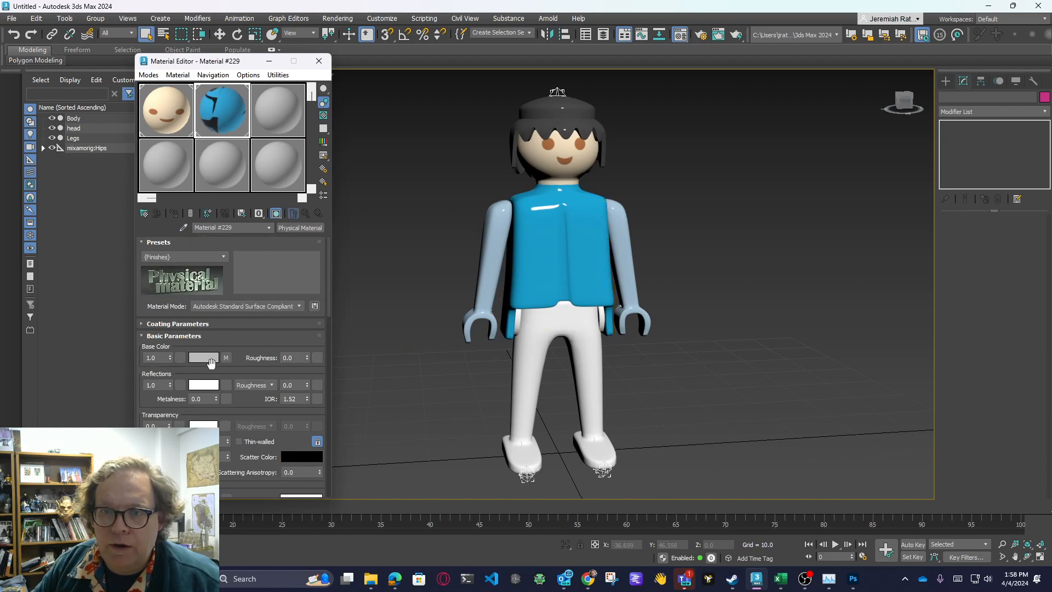
left_click(225, 358)
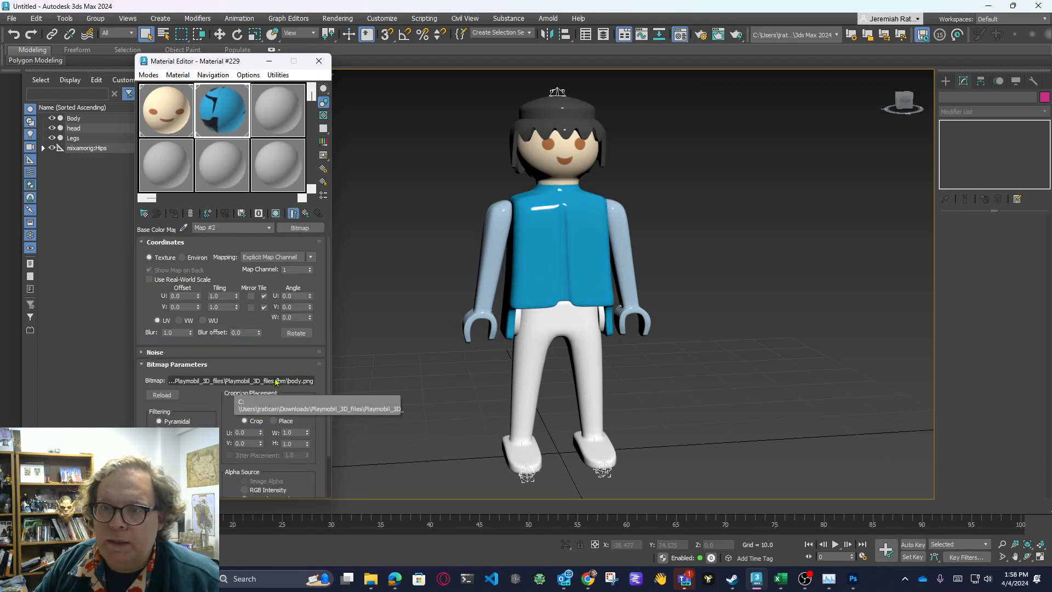
left_click(294, 380)
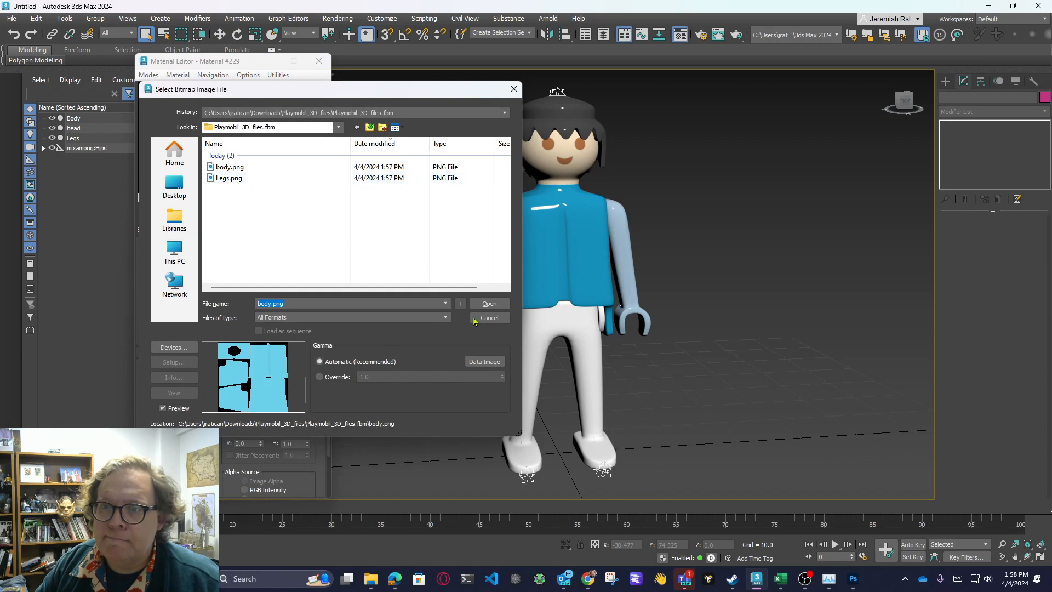
left_click(489, 304)
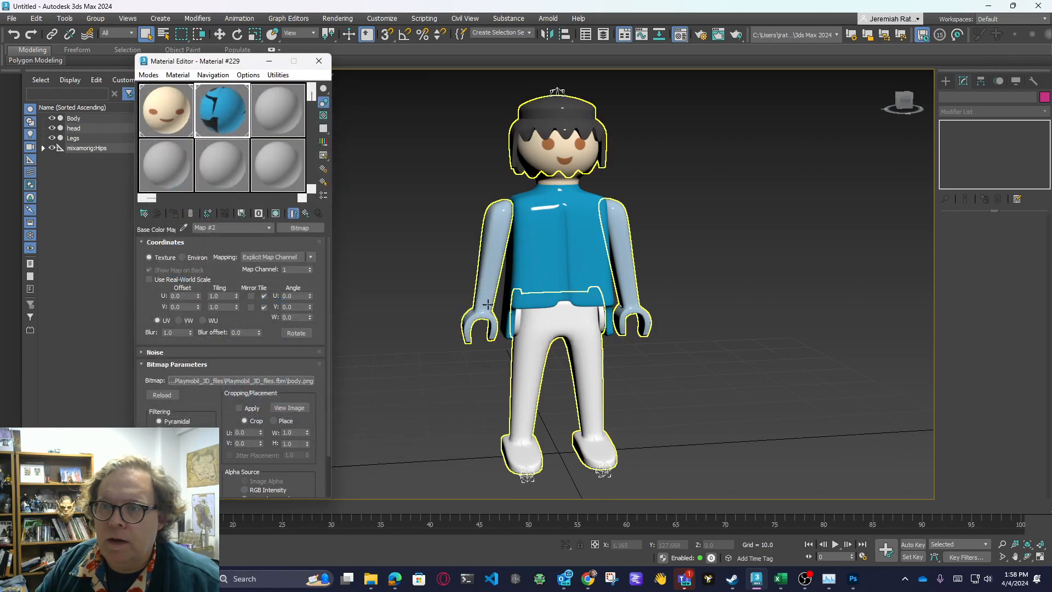
Step: Sample the arm's material into the third slot, load Legs.png as its base color bitmap and close the Material Editor
left_click(268, 119)
left_click(183, 226)
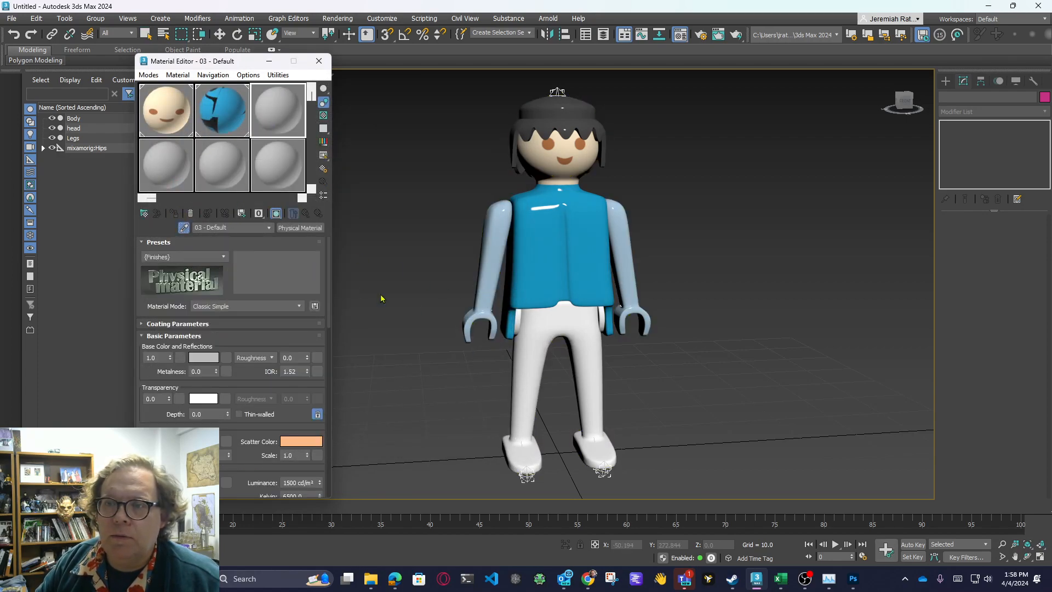
left_click(492, 243)
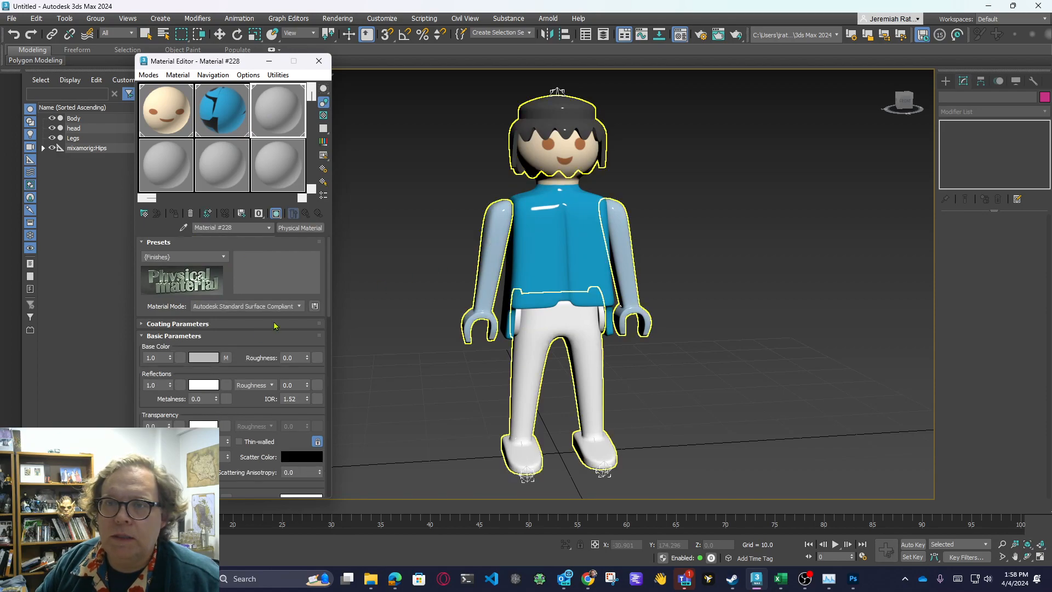
left_click(226, 358)
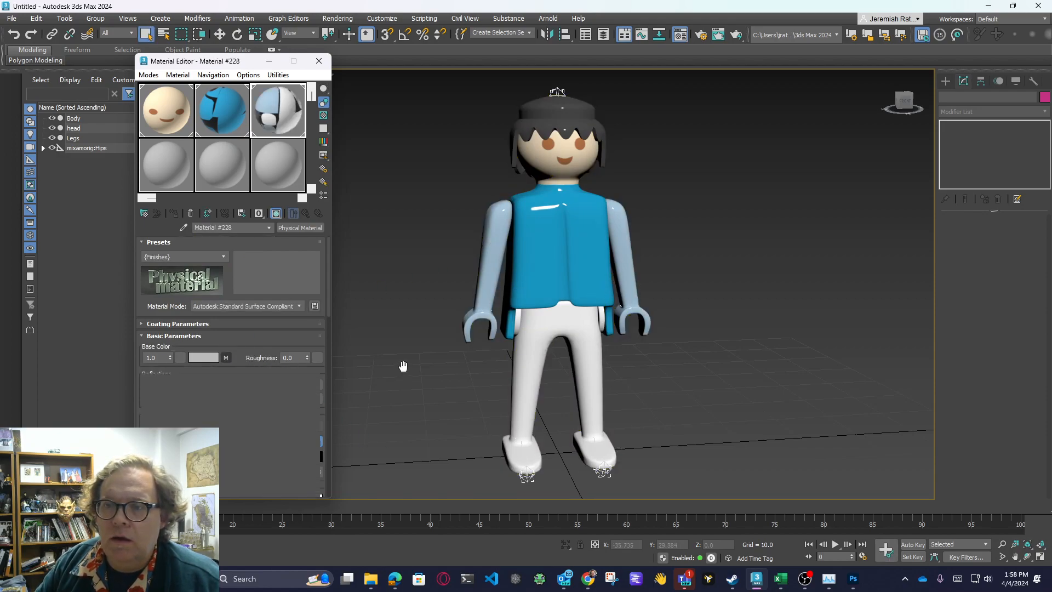
left_click(265, 381)
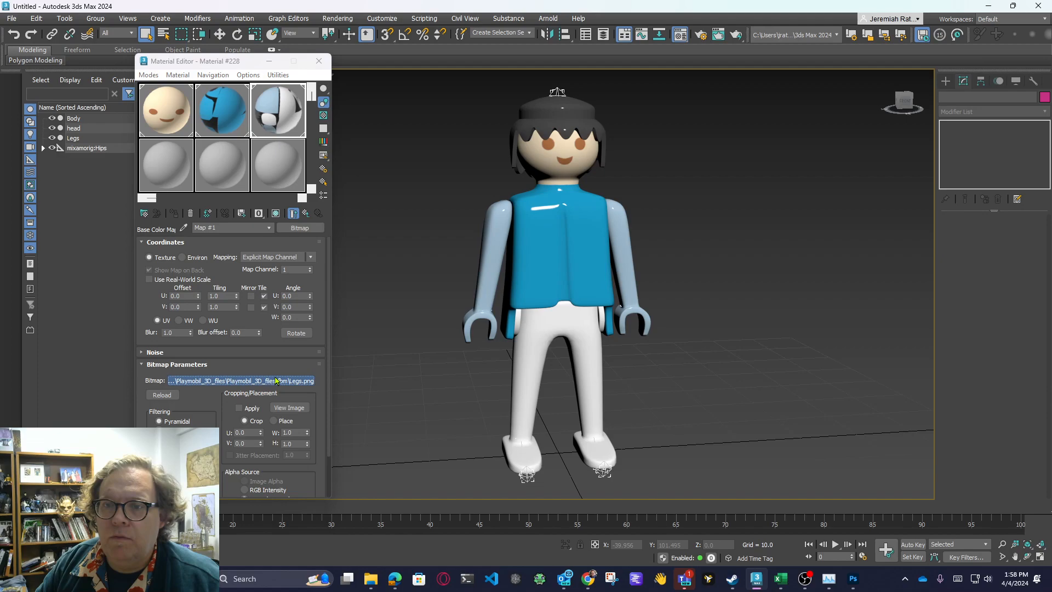
left_click(489, 303)
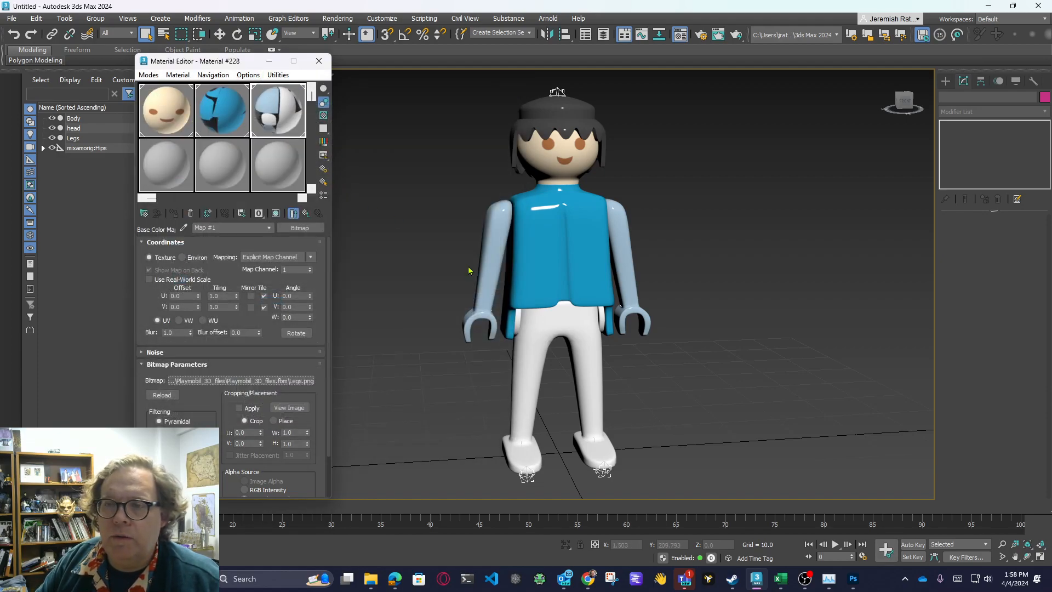
left_click(319, 61)
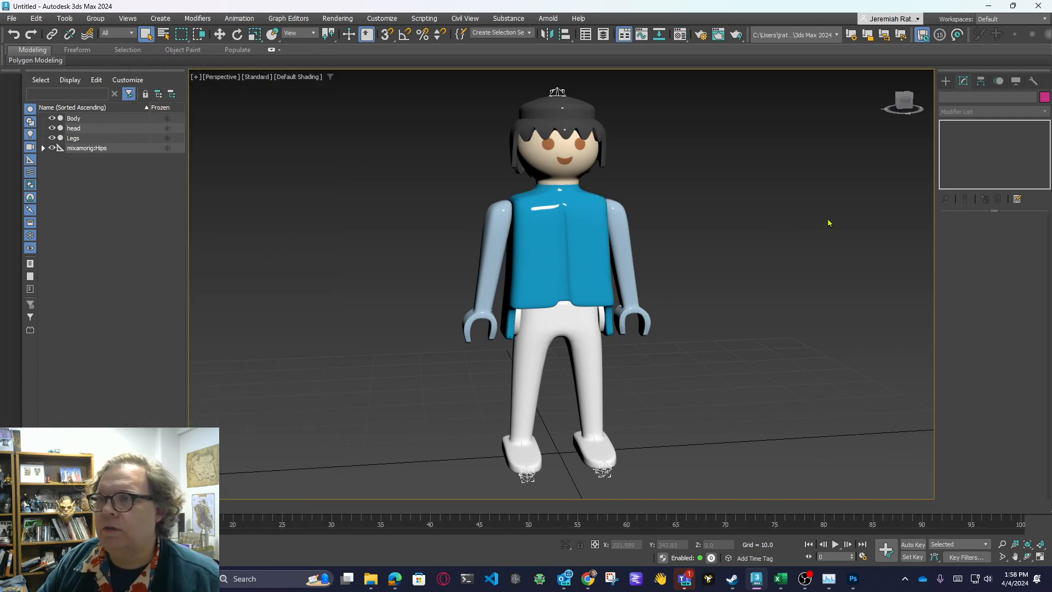
mouse_move(905, 102)
left_mouse_down()
mouse_move(811, 98)
mouse_move(904, 99)
left_mouse_up()
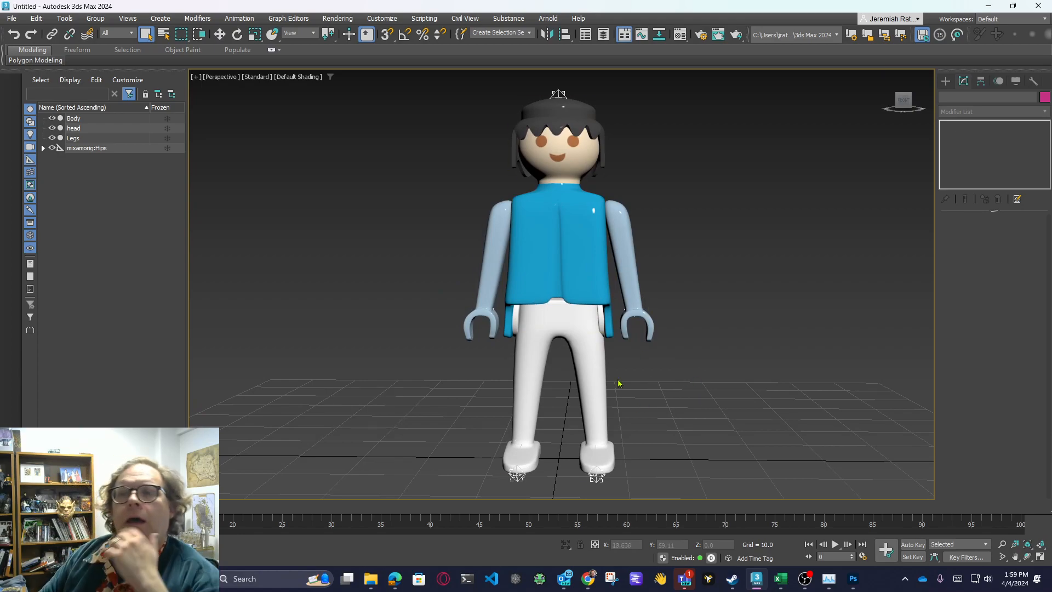
Step: Save the scene as RiggedwithMixamoSkeleton in the Playmobil_3D_files folder under Downloads
left_click(11, 18)
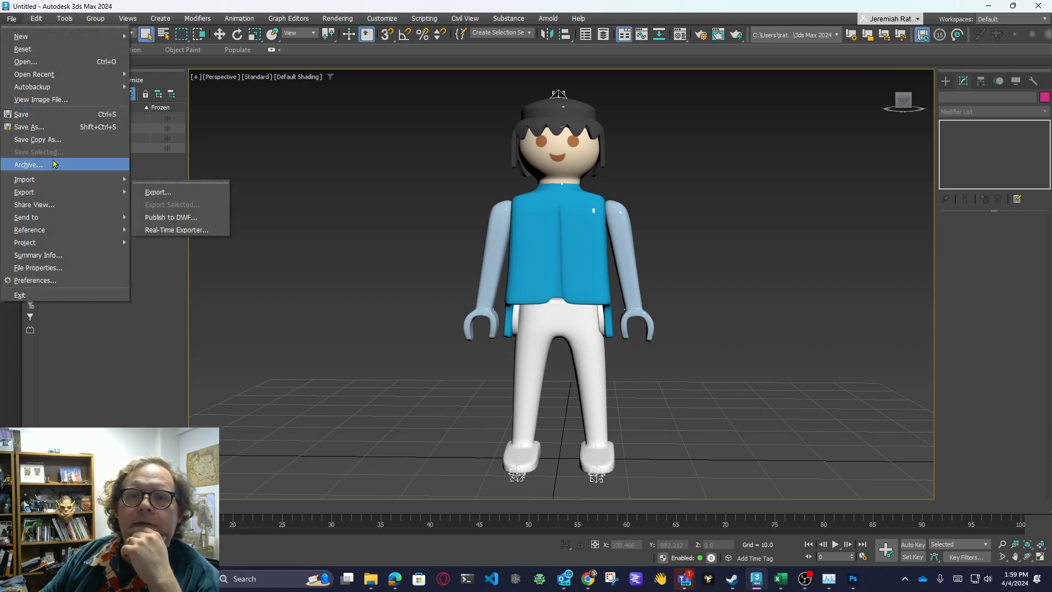
left_click(41, 127)
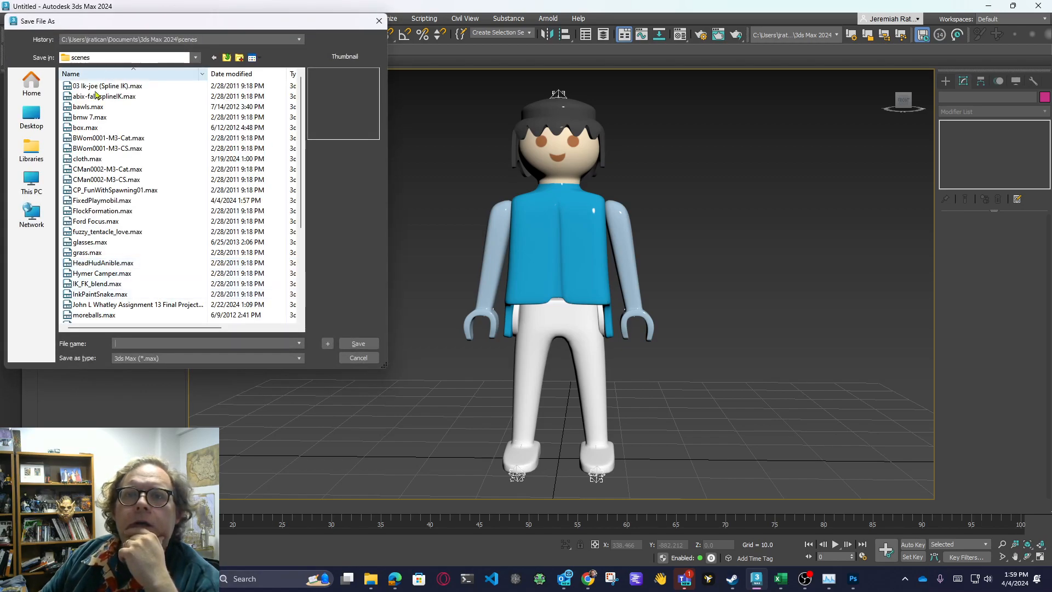
left_click(114, 43)
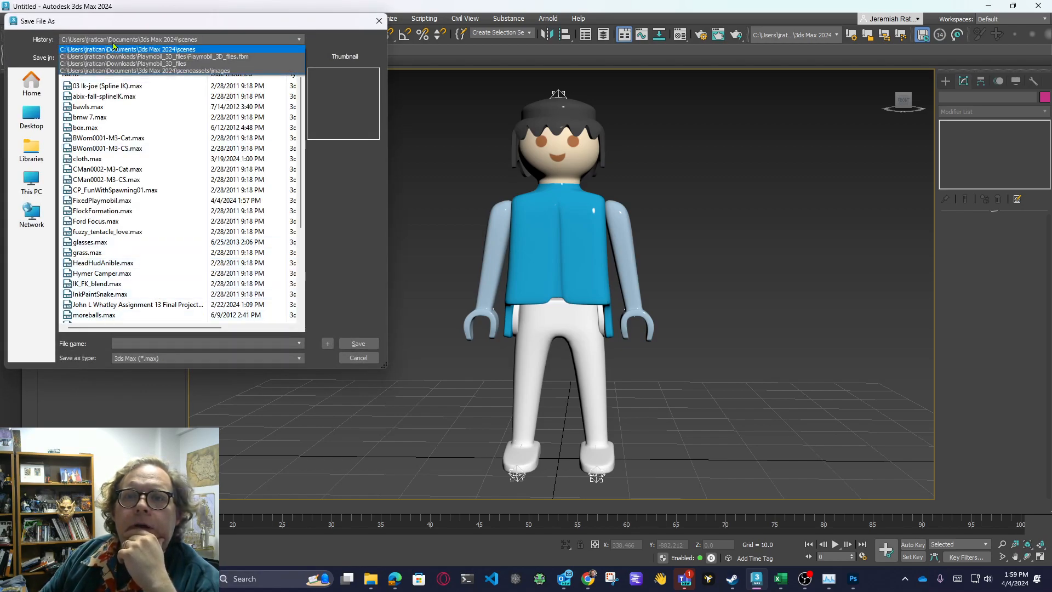
left_click(110, 49)
left_click(31, 85)
left_click(31, 117)
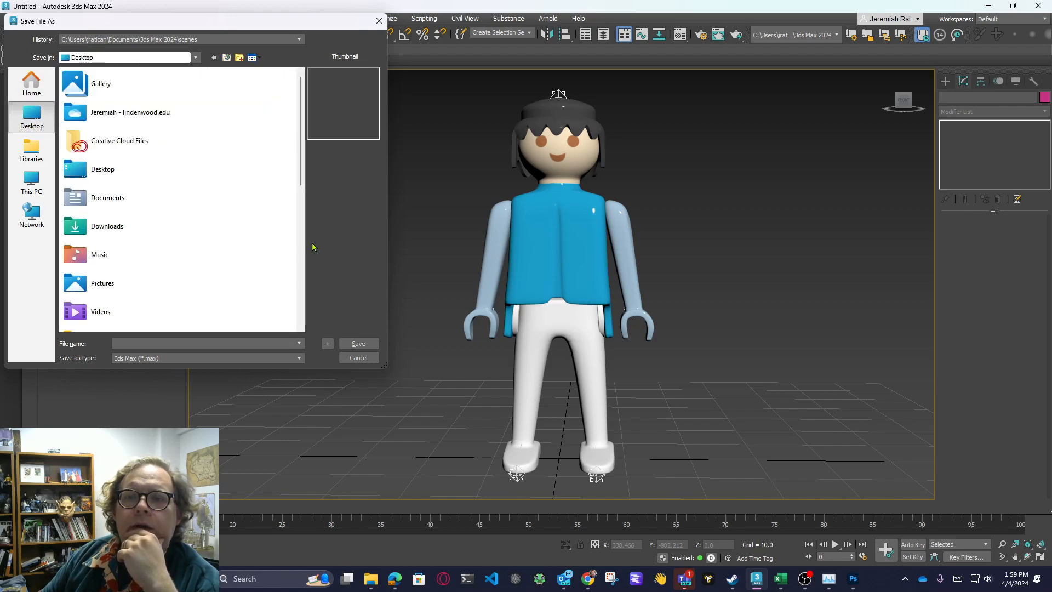
double_click(122, 235)
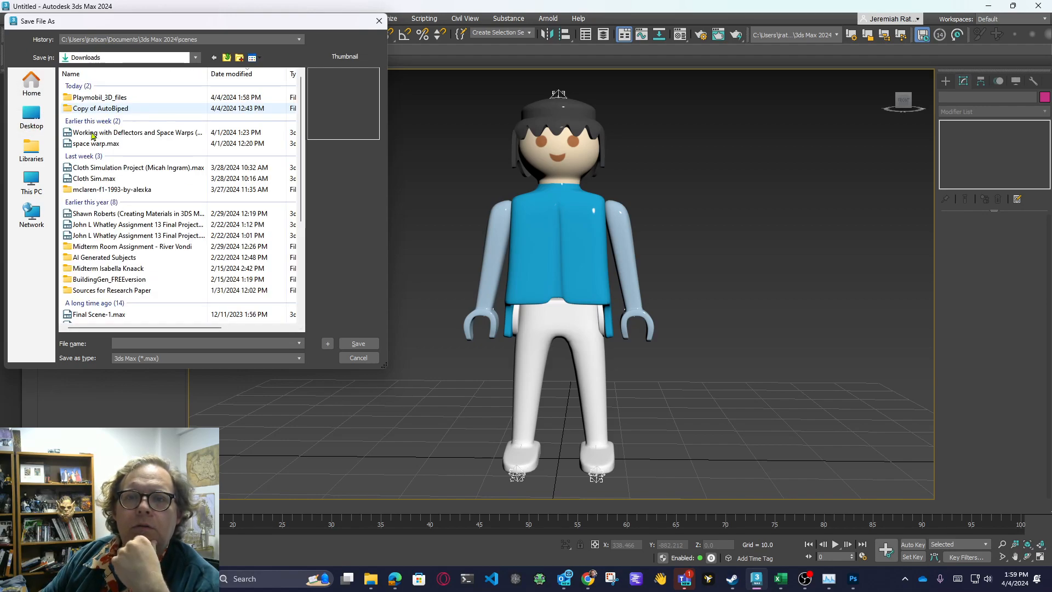
double_click(112, 98)
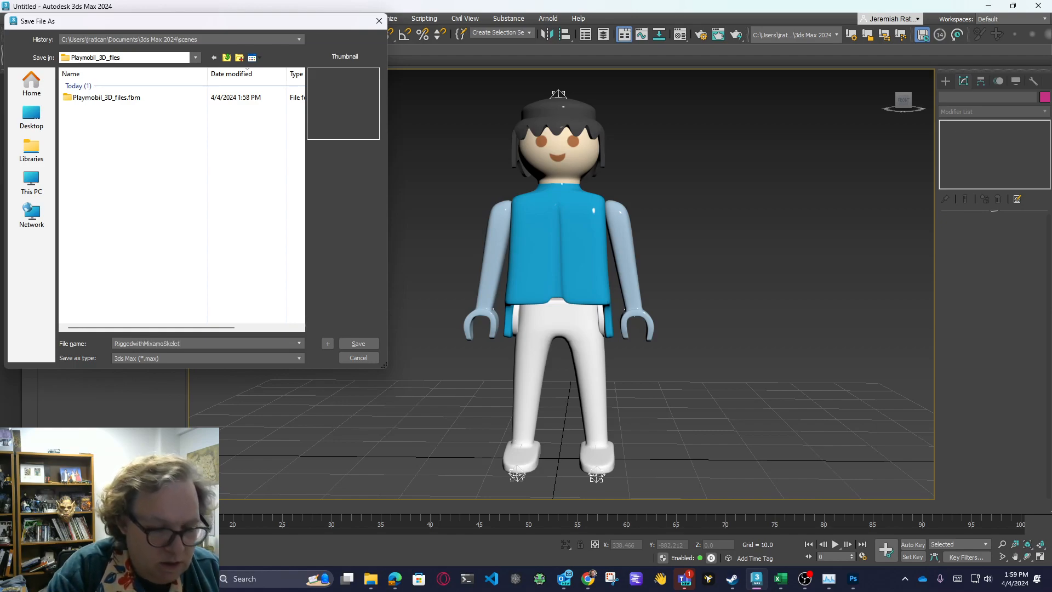
key("Return")
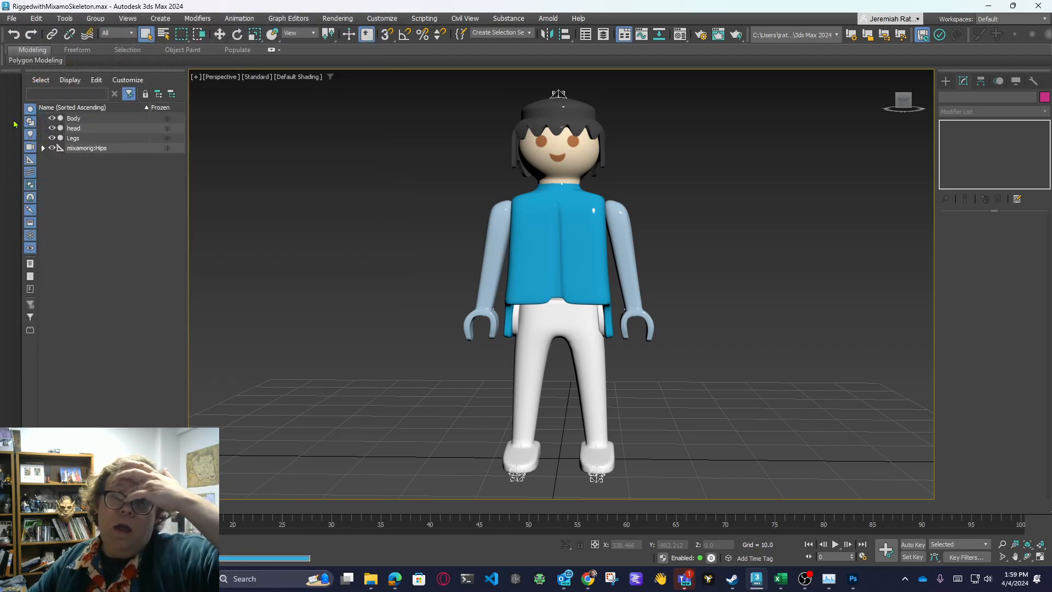
Step: Save RiggedwithMixamoSkeleton.max again in 3ds Max 2021 format, replacing the existing file
left_click(11, 18)
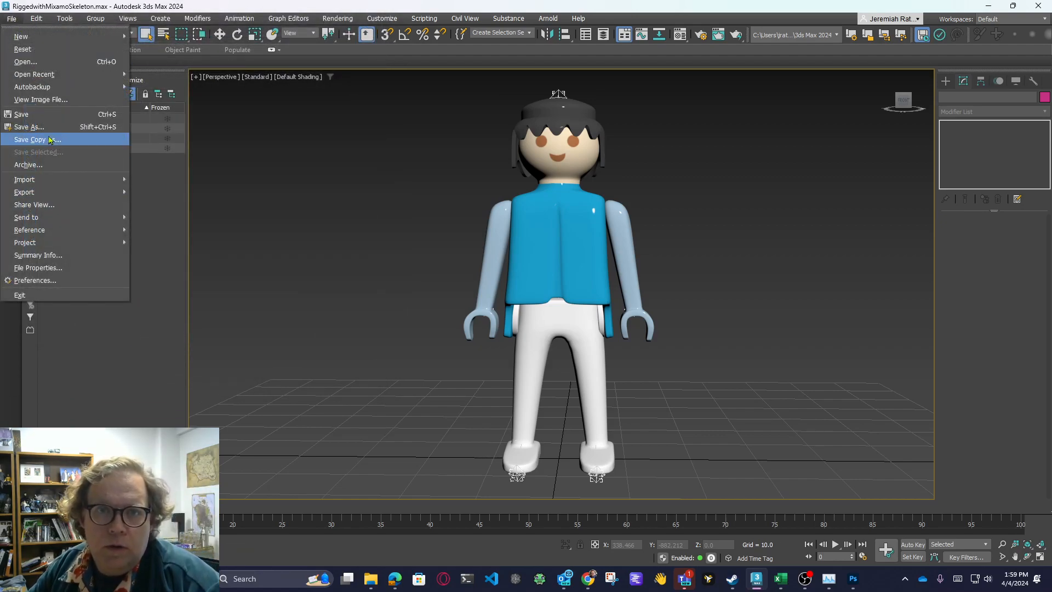
left_click(227, 268)
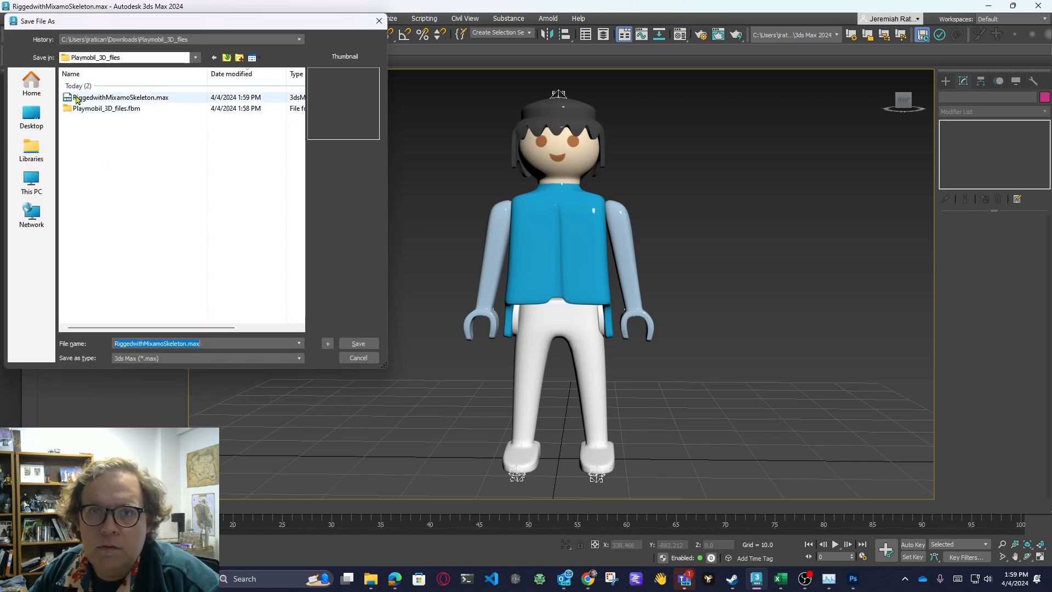
left_click(173, 359)
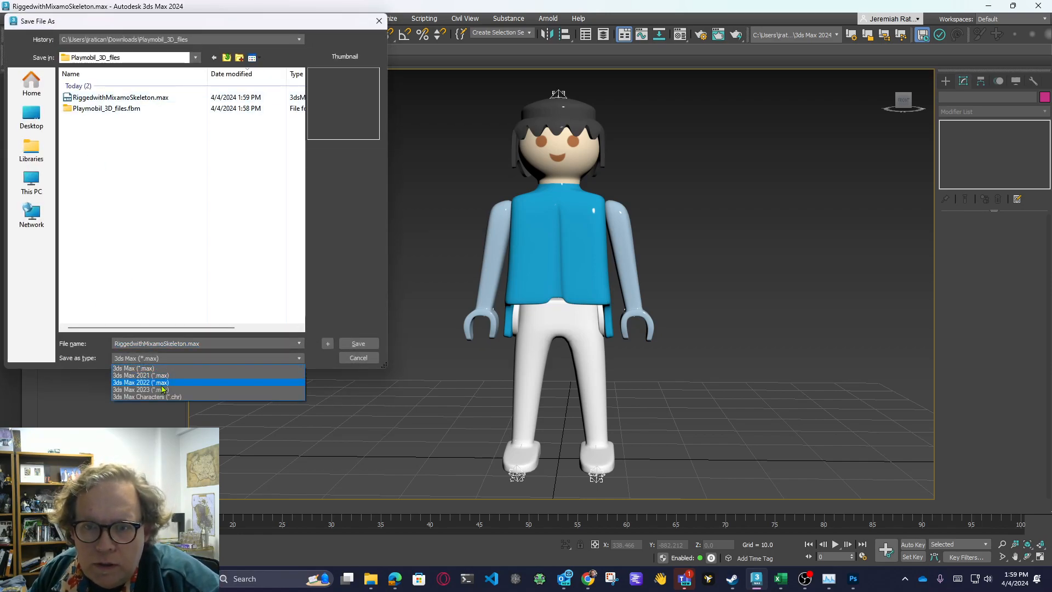
left_click(159, 376)
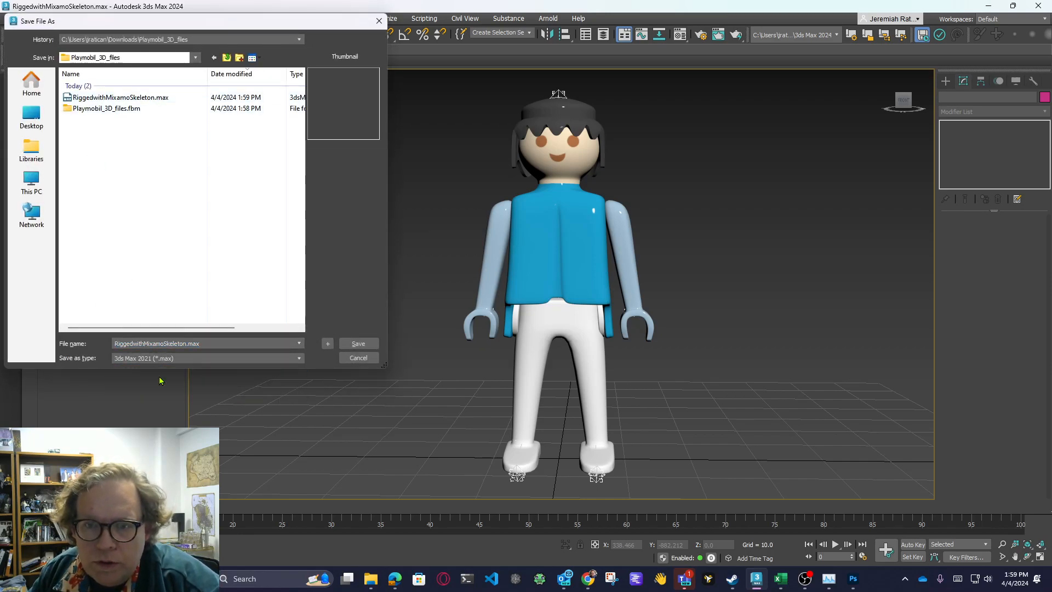
left_click(187, 363)
left_click(328, 306)
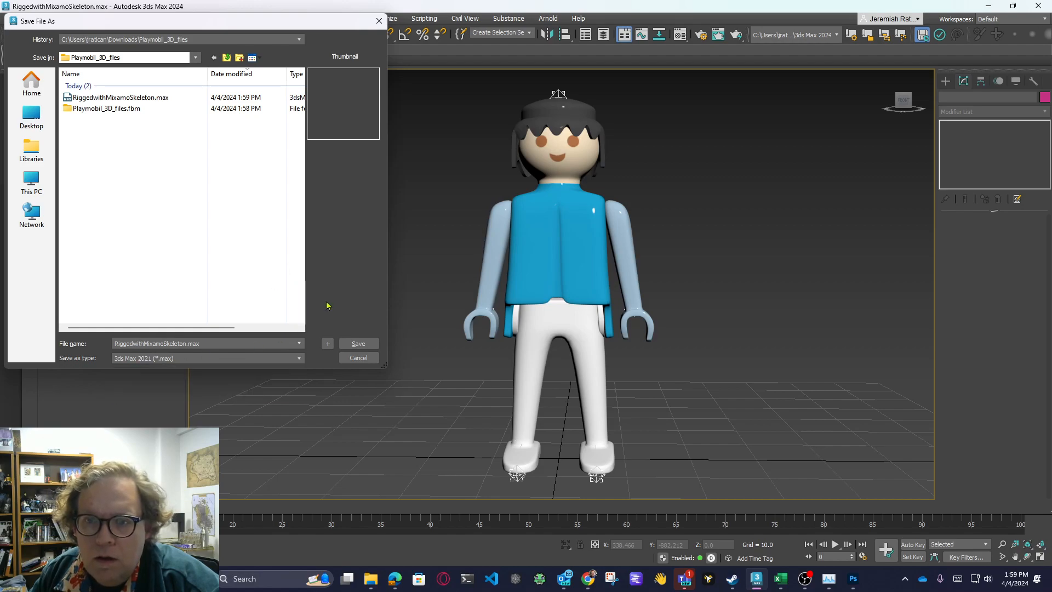
left_click(358, 344)
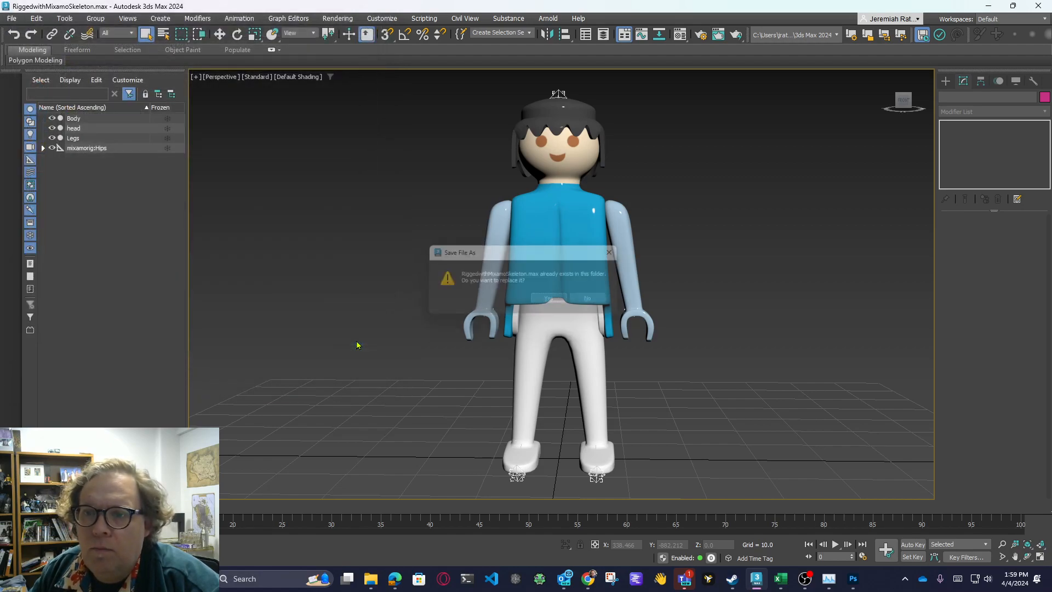
left_click(547, 300)
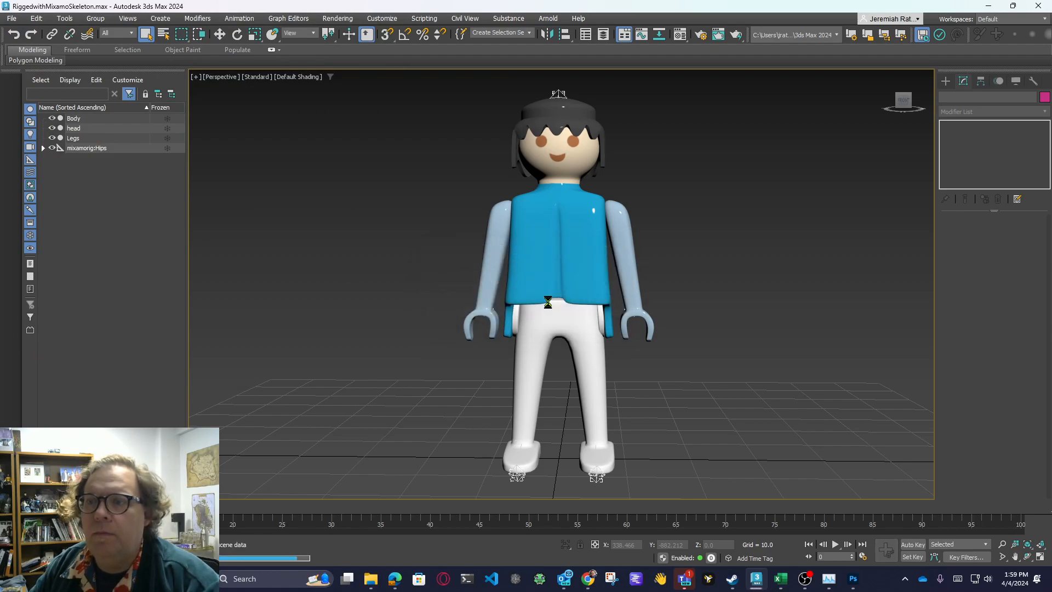
left_click(903, 100)
left_click_drag(897, 102, 899, 107)
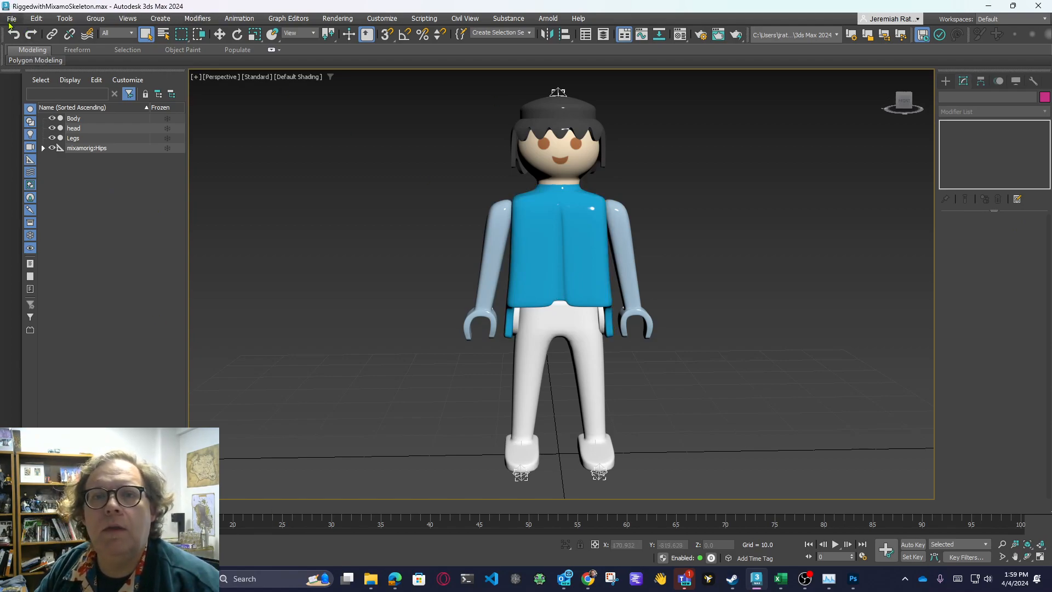
Step: Run the AutoBiped.ms script from Downloads' Copy of AutoBiped folder in the 3ds Max scene and minimize the file window
mouse_move(370, 579)
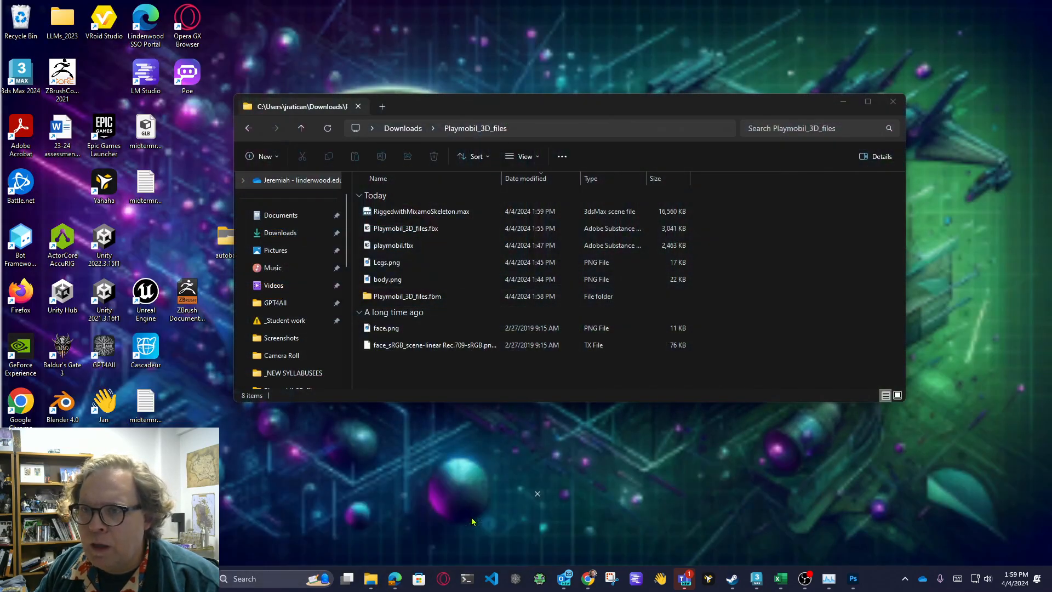
left_click(489, 527)
left_click(396, 130)
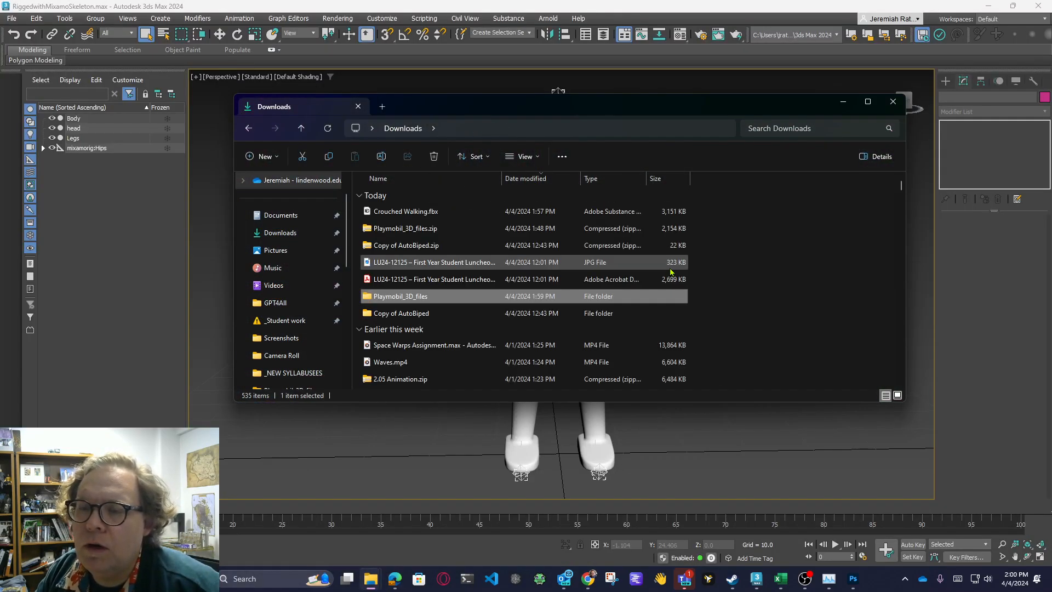
double_click(405, 313)
double_click(401, 209)
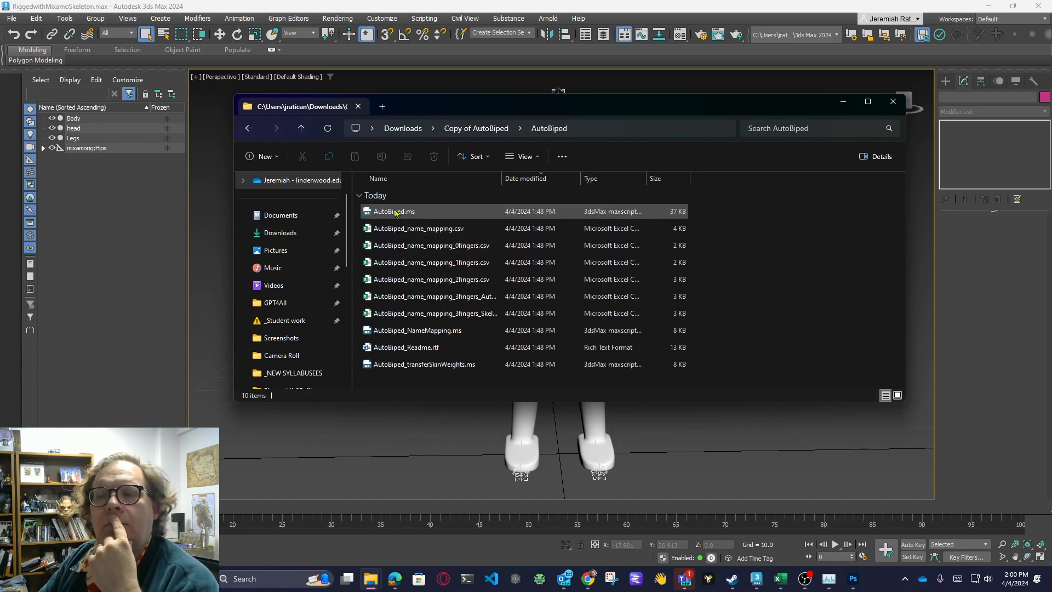
left_click_drag(395, 213, 391, 437)
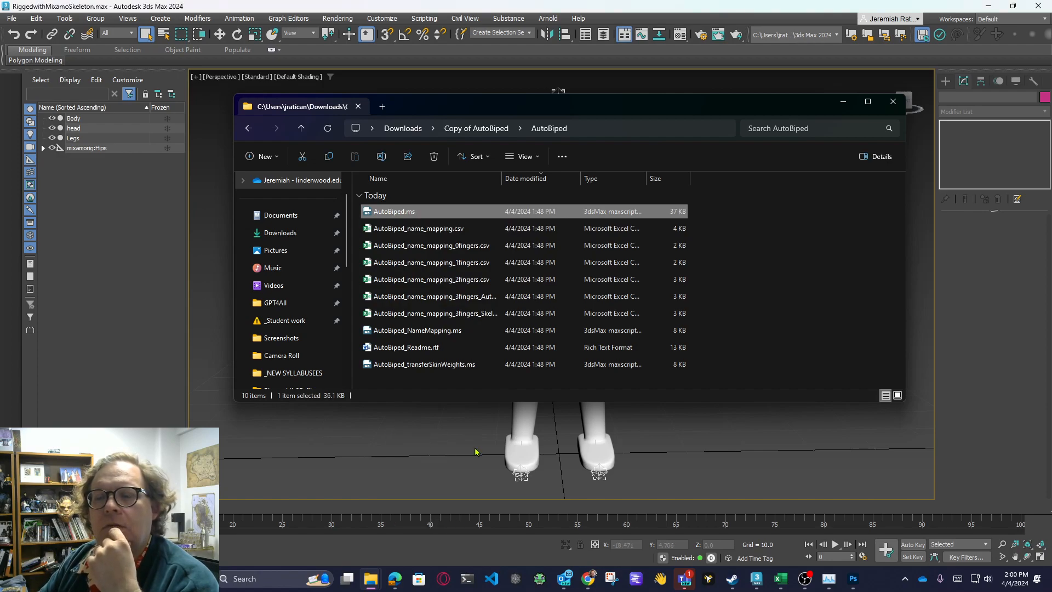
left_click(847, 103)
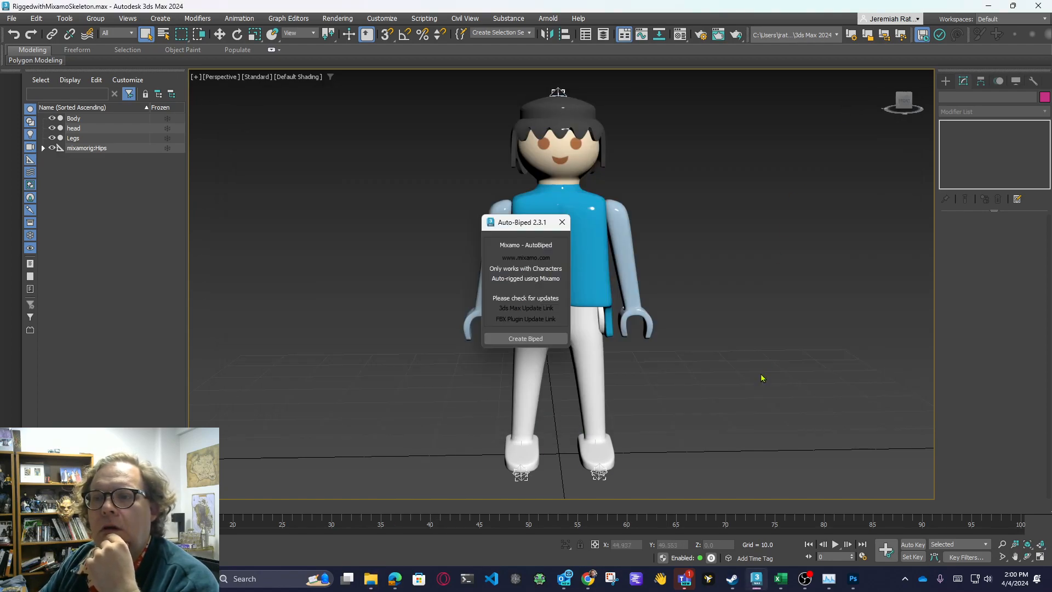
Step: Convert the Mixamo skeleton to a biped with Auto-Biped, close its dialog and clear the selection
left_click(547, 340)
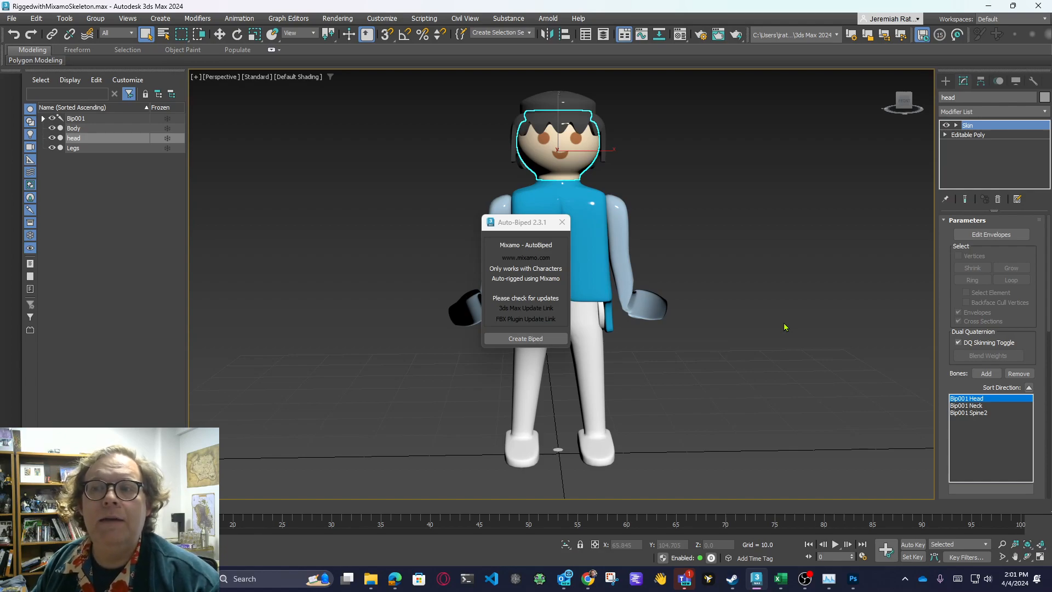
left_click(561, 225)
middle_click_drag(696, 321, 609, 273)
left_click(557, 255)
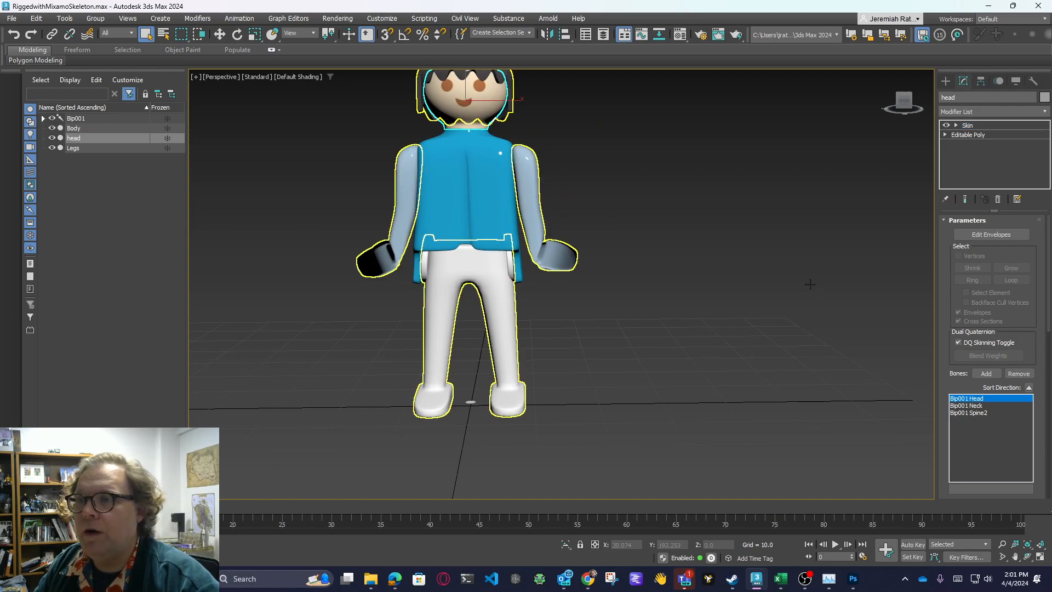
left_click(152, 185)
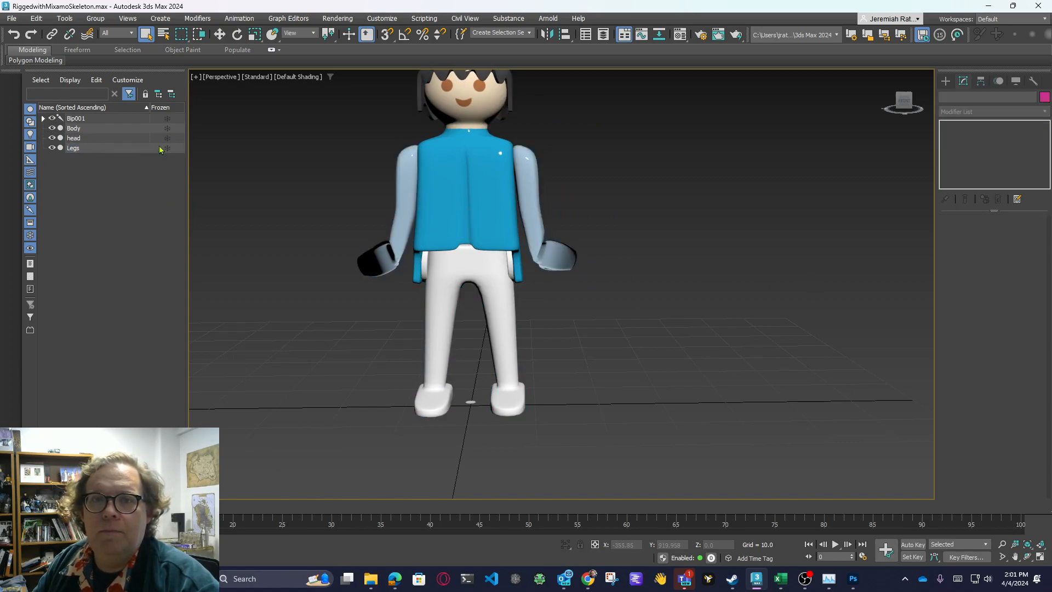
Step: Examine the Bip001 L Hand skin weights on the Legs mesh at Envelope level, then leave envelope editing
left_click(44, 119)
left_click(562, 262)
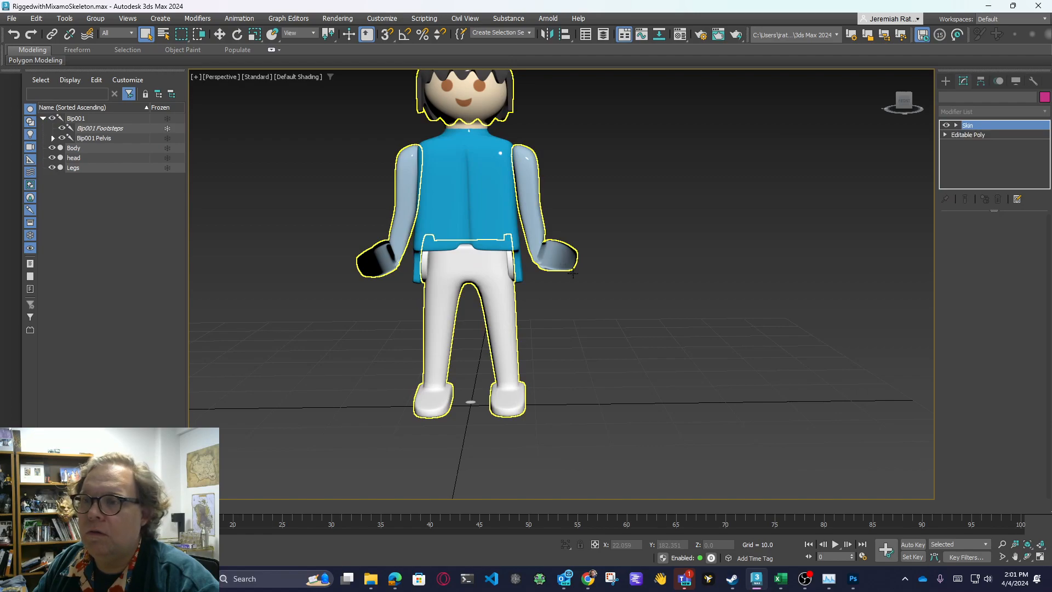
left_click(977, 126)
left_click(956, 125)
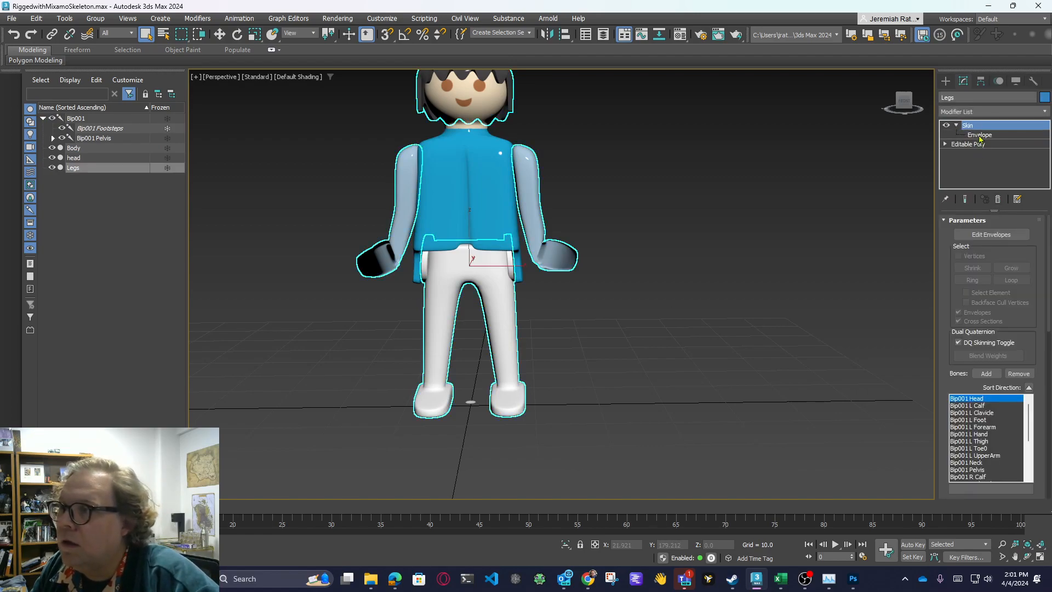
left_click(980, 134)
left_click(542, 251)
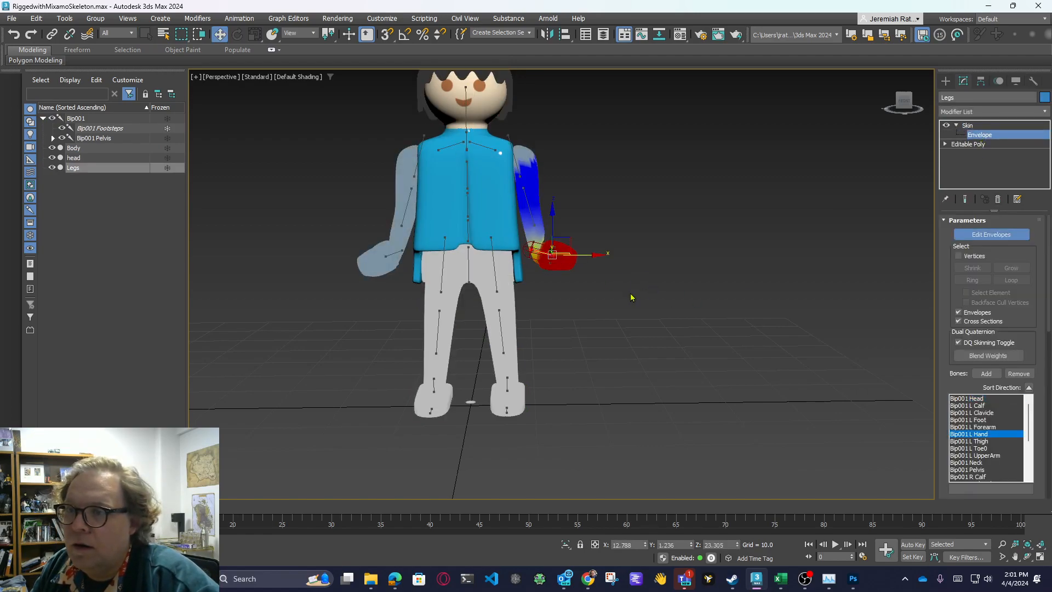
scroll(634, 296, "up", 5)
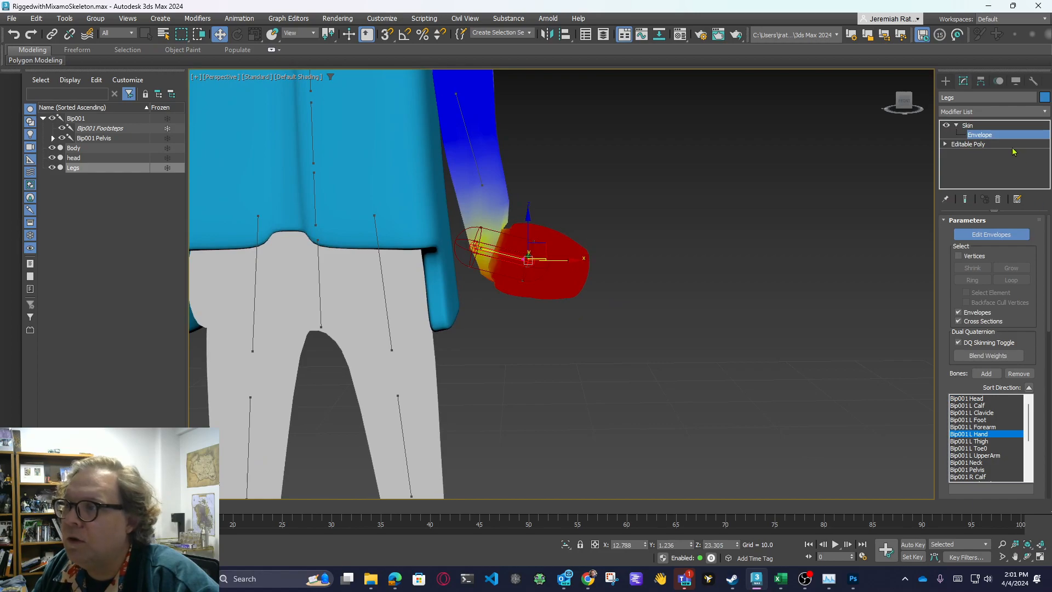
left_click(968, 127)
left_click(748, 290)
Step: Expand the Bip001 hierarchy down to the left and right hand bones and widen the Scene Explorer to show their names
left_click(75, 118)
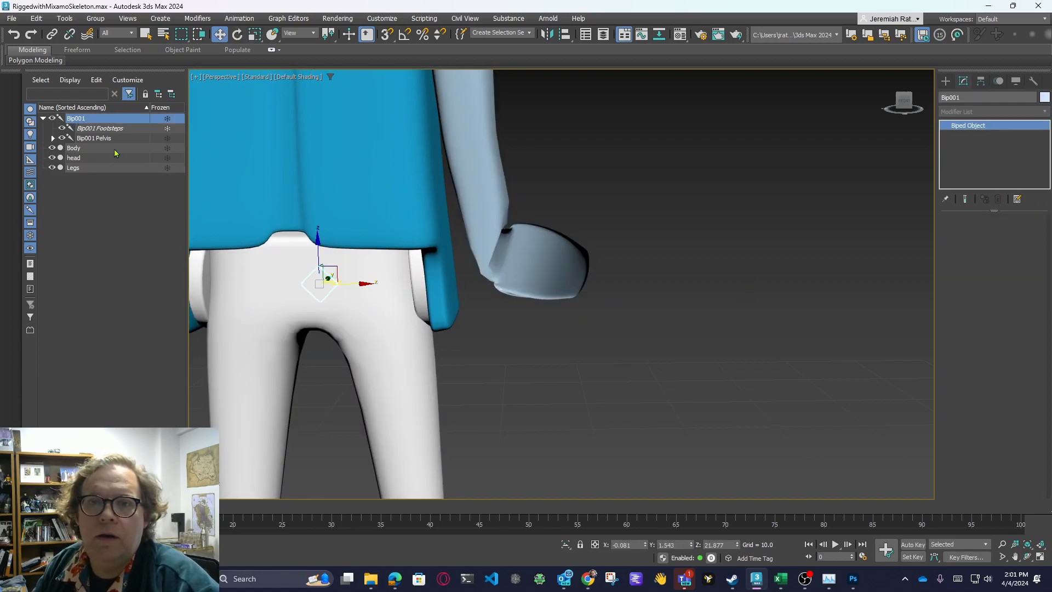
left_click(51, 136)
left_click(53, 138)
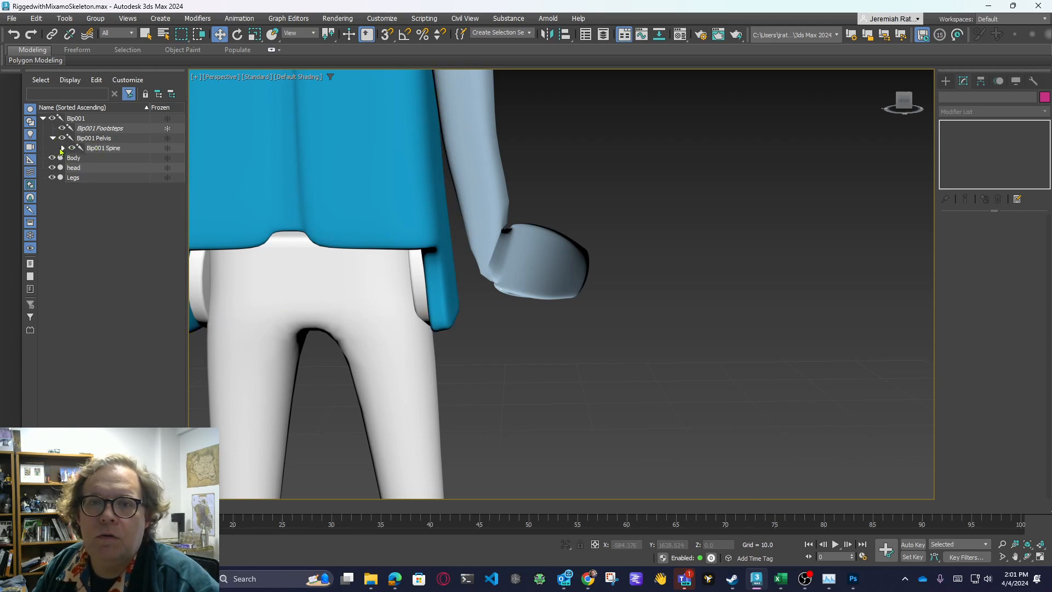
left_click(62, 149)
left_click(73, 178)
left_click(82, 187)
left_click(92, 197)
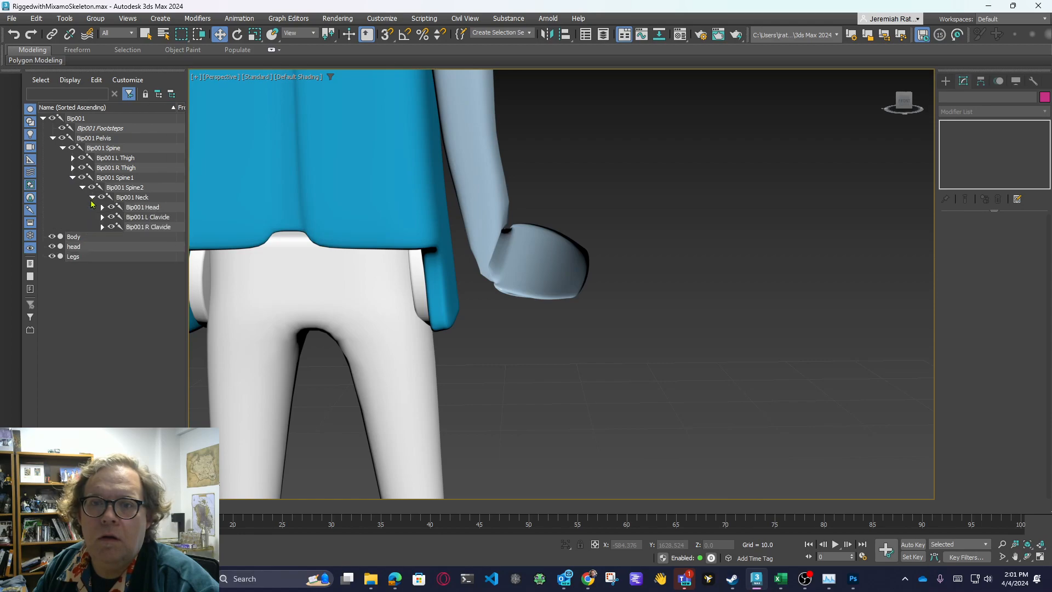
left_click(102, 217)
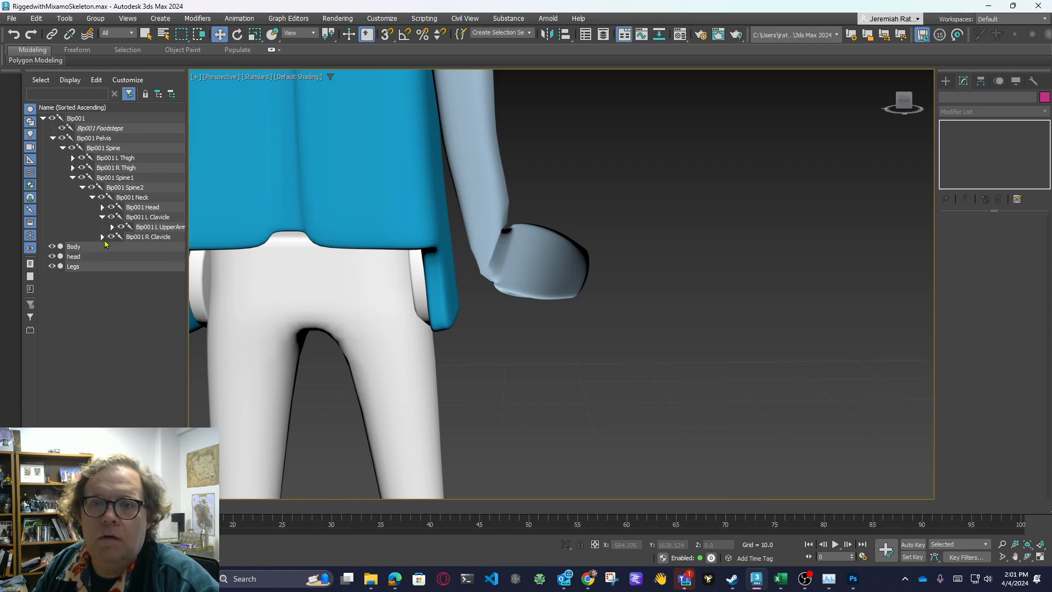
left_click(102, 237)
left_click(112, 228)
left_click(113, 257)
left_click(122, 266)
left_click(122, 236)
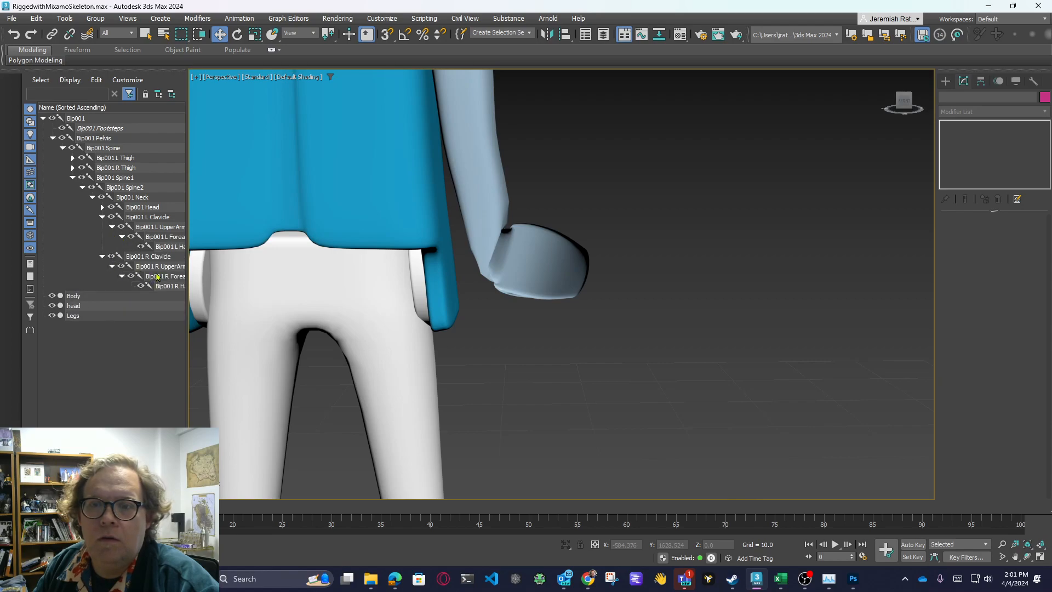
left_click_drag(186, 385, 313, 377)
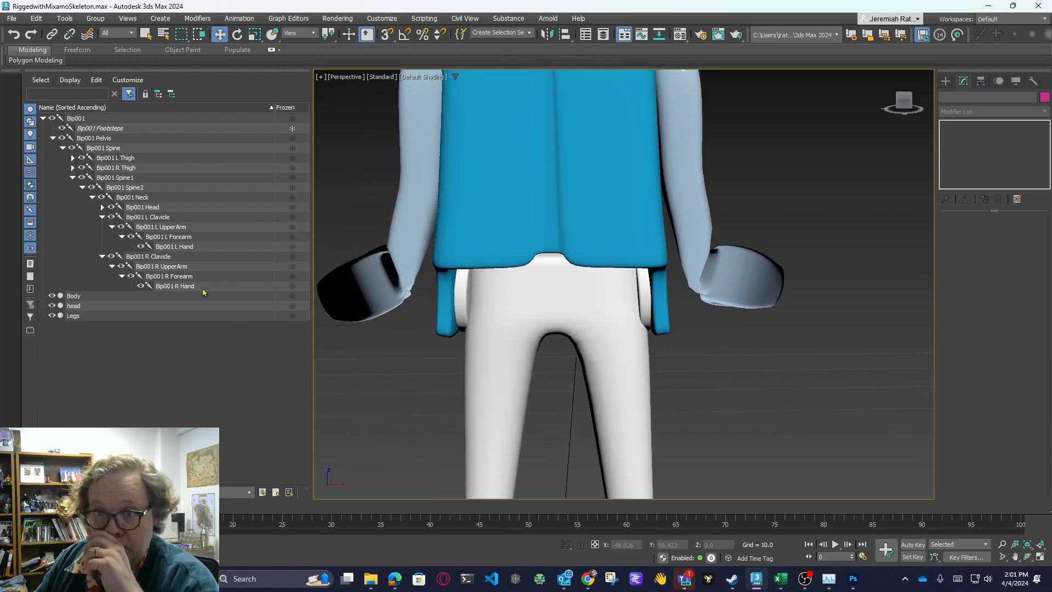
Step: Select the Bip001 L Hand bone and rotate it downward to follow the forearm
left_click(181, 246)
scroll(814, 365, "up", 2)
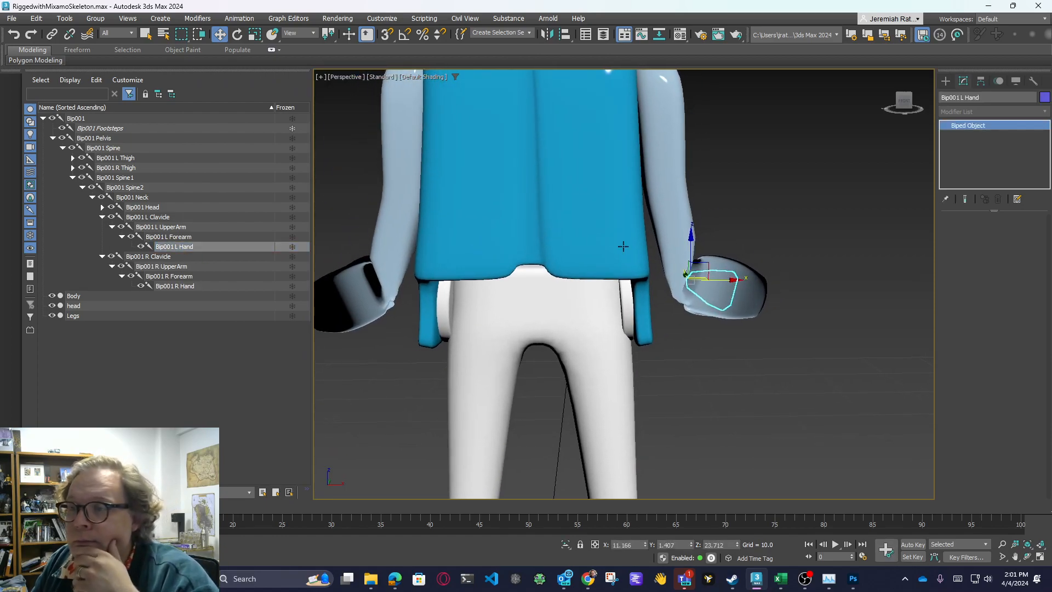
key("e")
left_click_drag(726, 258, 722, 316)
mouse_move(697, 277)
left_mouse_down()
mouse_move(741, 270)
mouse_move(661, 252)
left_mouse_up()
Step: Viewed from the character's side, rotate the left hand bone about -19 degrees around X to align it with the arm
left_click_drag(905, 100, 834, 178)
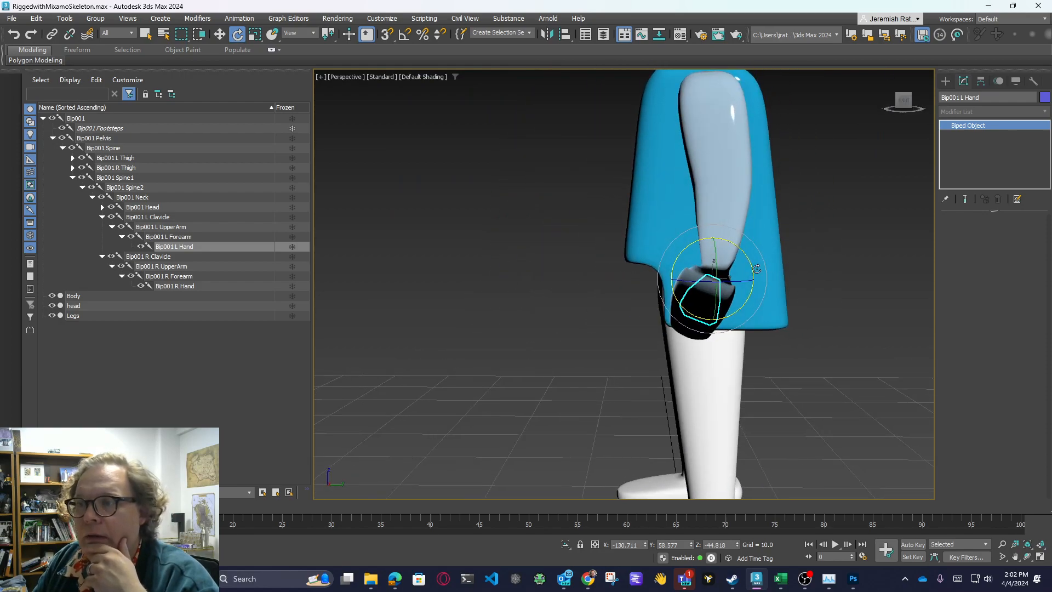
mouse_move(746, 267)
left_mouse_down()
mouse_move(755, 236)
mouse_move(718, 267)
mouse_move(752, 266)
left_mouse_up()
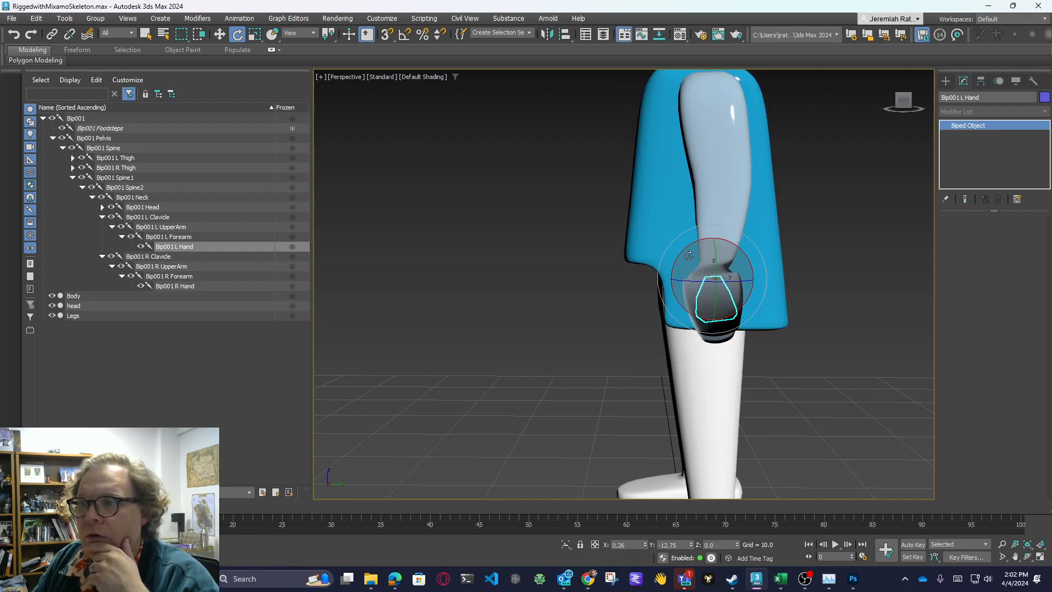
left_click_drag(677, 296, 653, 279)
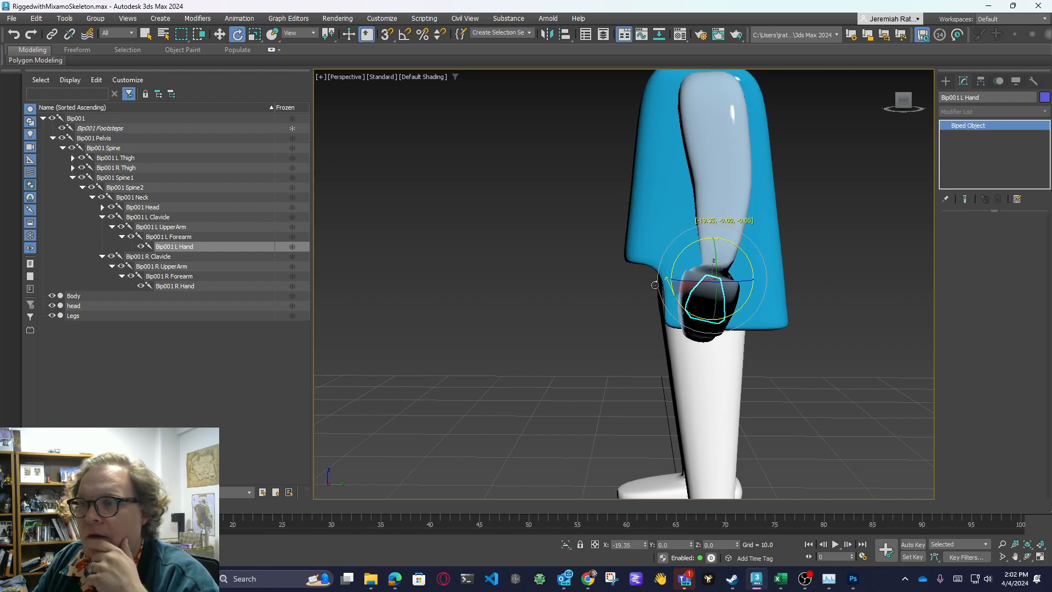
left_click(911, 134)
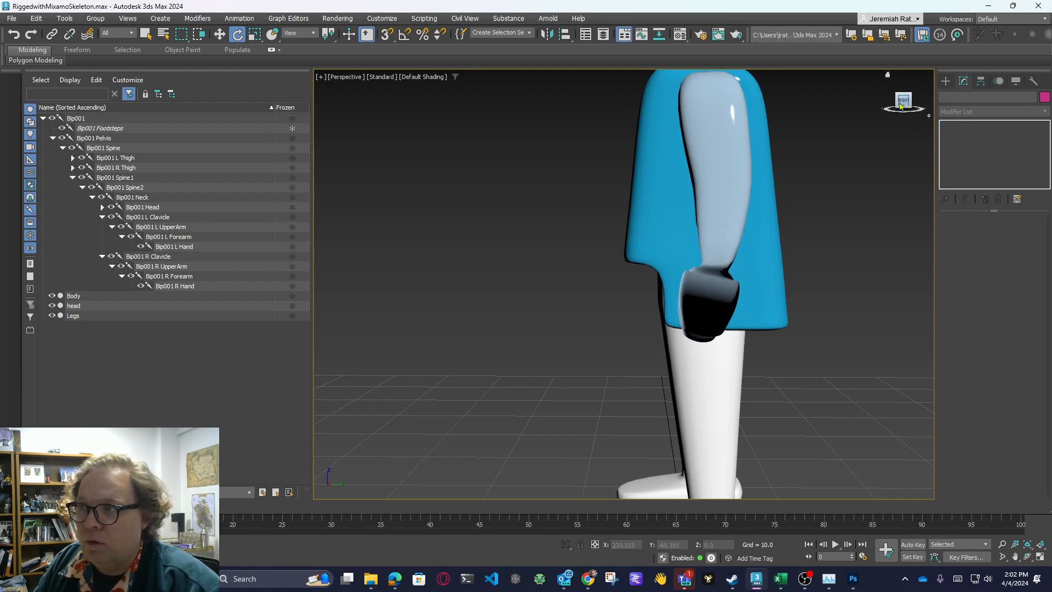
Step: Refine the left hand bone's rotation in the front view so its claw opens downward in line with the forearm
left_click(901, 106)
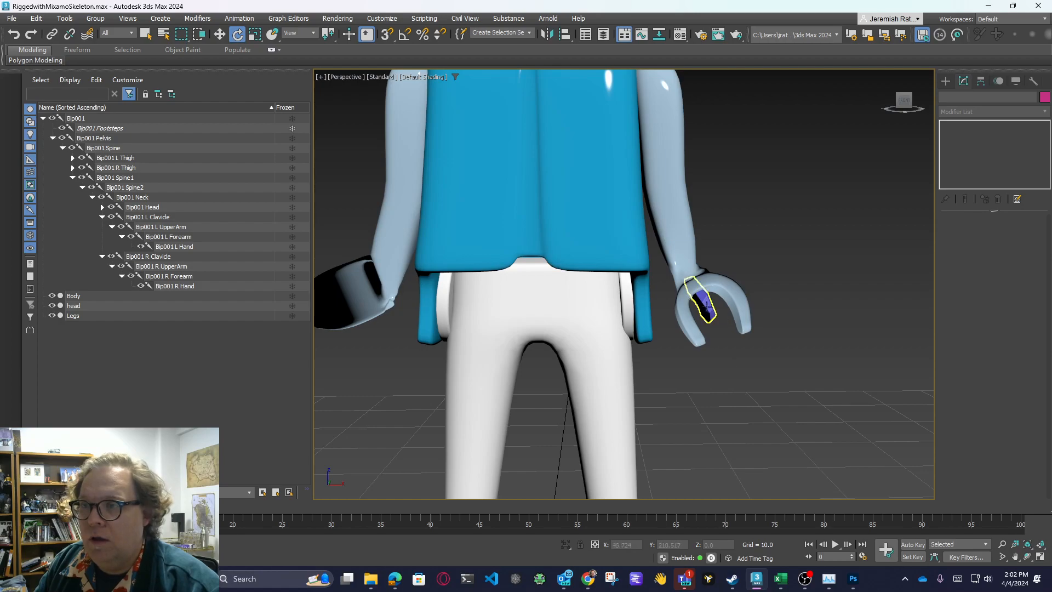
left_click(709, 307)
left_click_drag(724, 260, 716, 296)
left_click_drag(741, 241, 677, 266)
left_click(770, 230)
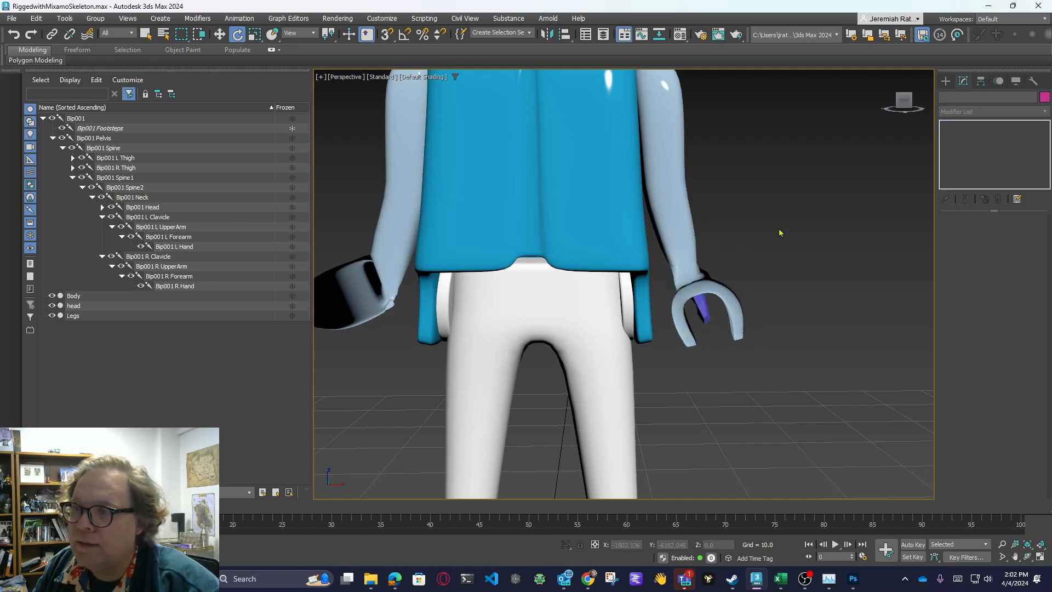
Step: Enter Envelope level of the Legs mesh's Skin modifier and select the Bip001 L Hand envelope
middle_click_drag(777, 261, 826, 266)
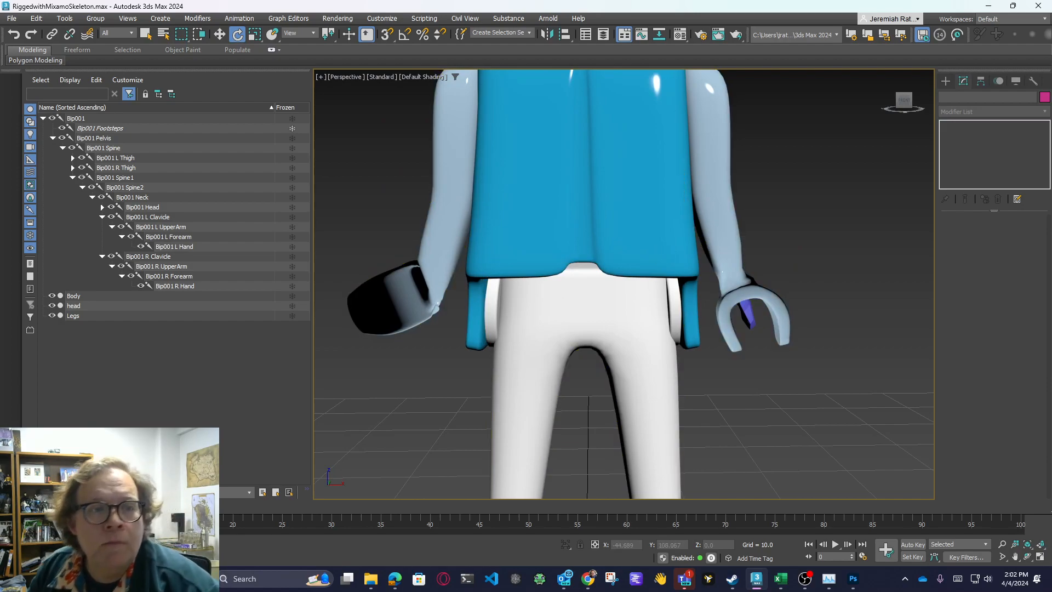
mouse_move(905, 101)
left_mouse_down()
mouse_move(854, 105)
mouse_move(904, 103)
left_mouse_up()
left_click(746, 308)
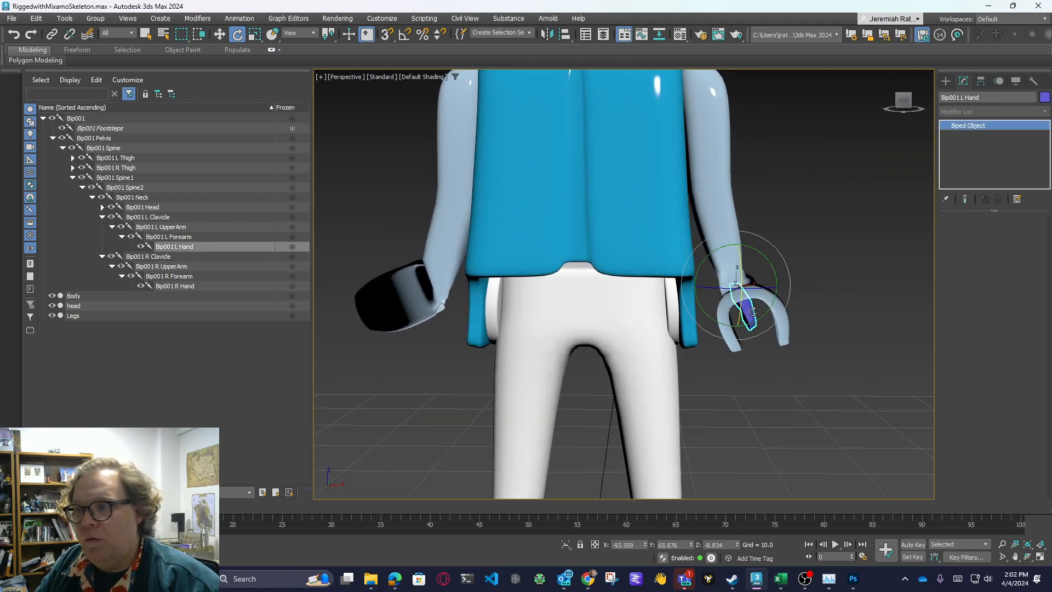
left_click(702, 179)
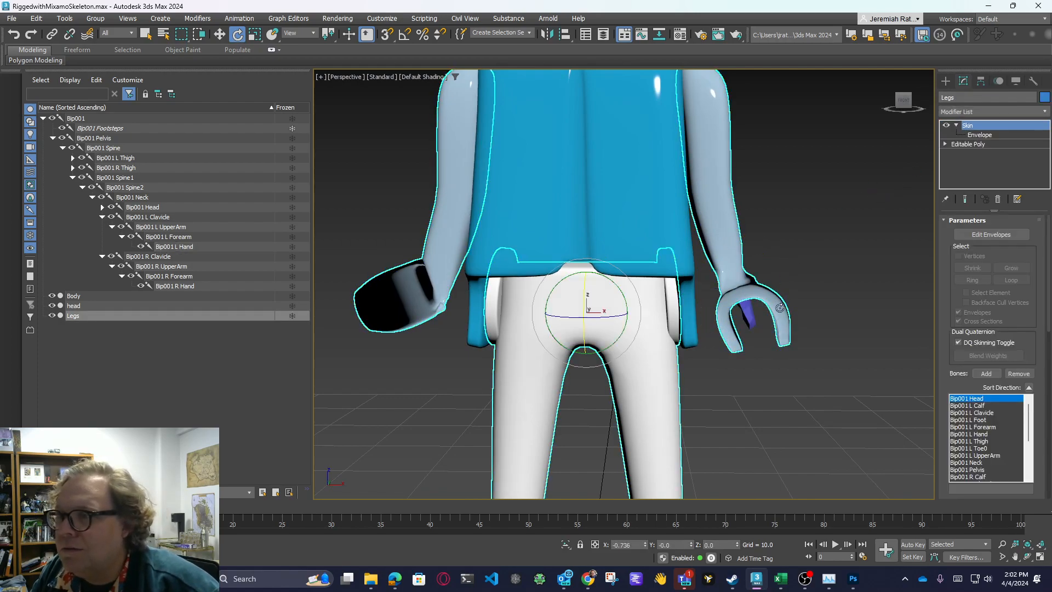
left_click(979, 135)
left_click(737, 292)
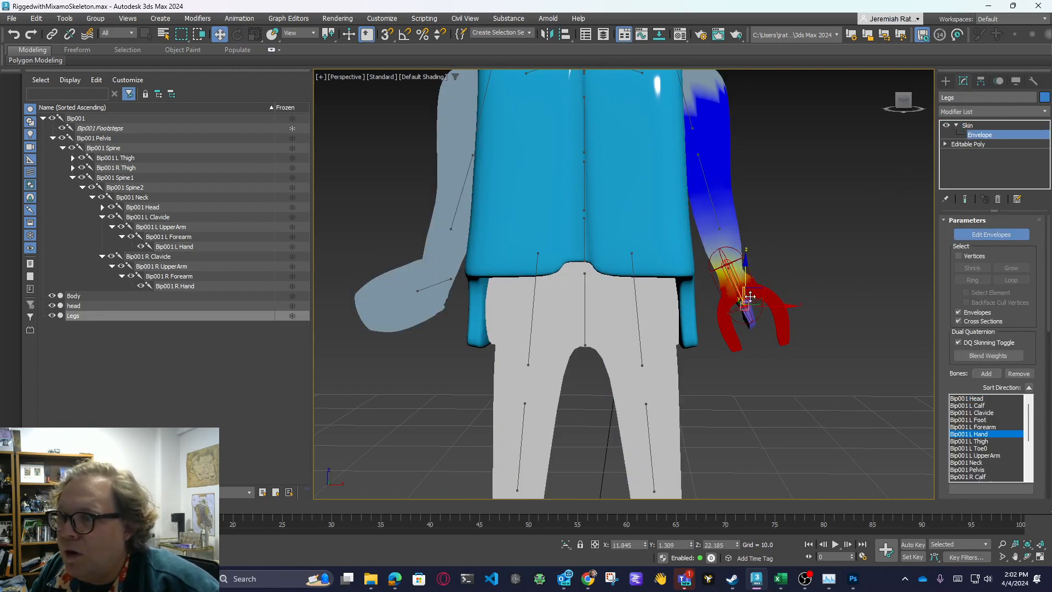
scroll(864, 311, "up", 4)
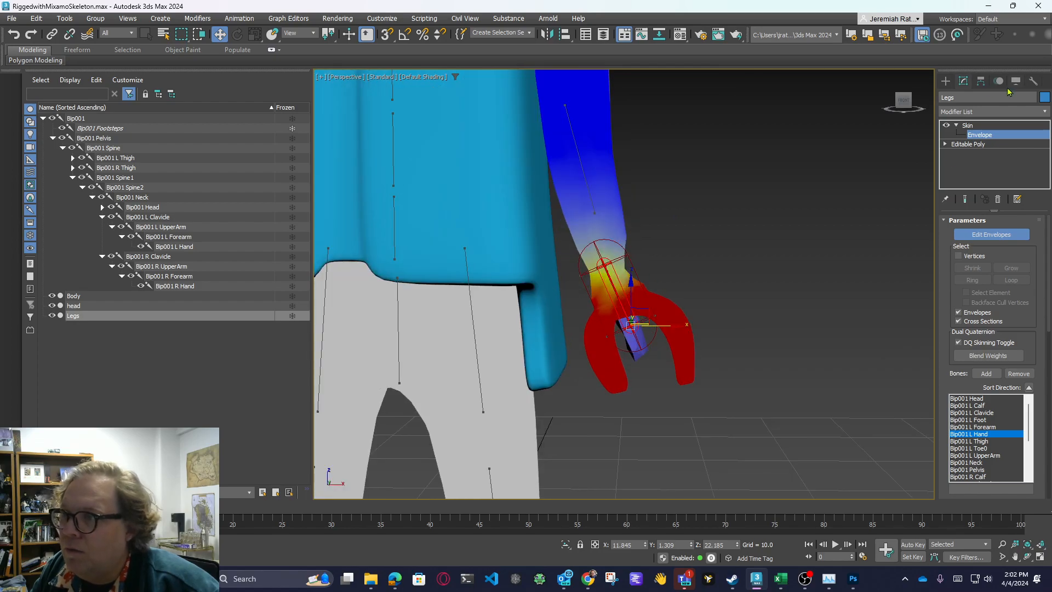
left_click_drag(899, 107, 833, 123)
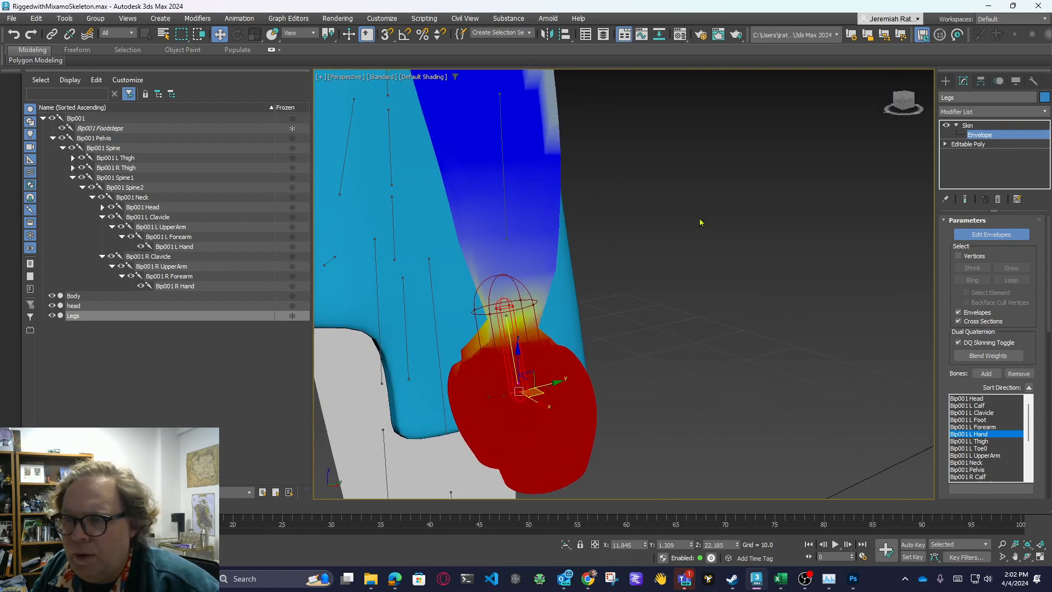
Step: Move the wrist end of the Bip001 L Hand envelope along Y and down about 0.3 units in Z
left_click(504, 316)
left_click_drag(536, 301, 548, 300)
left_click_drag(516, 266, 516, 273)
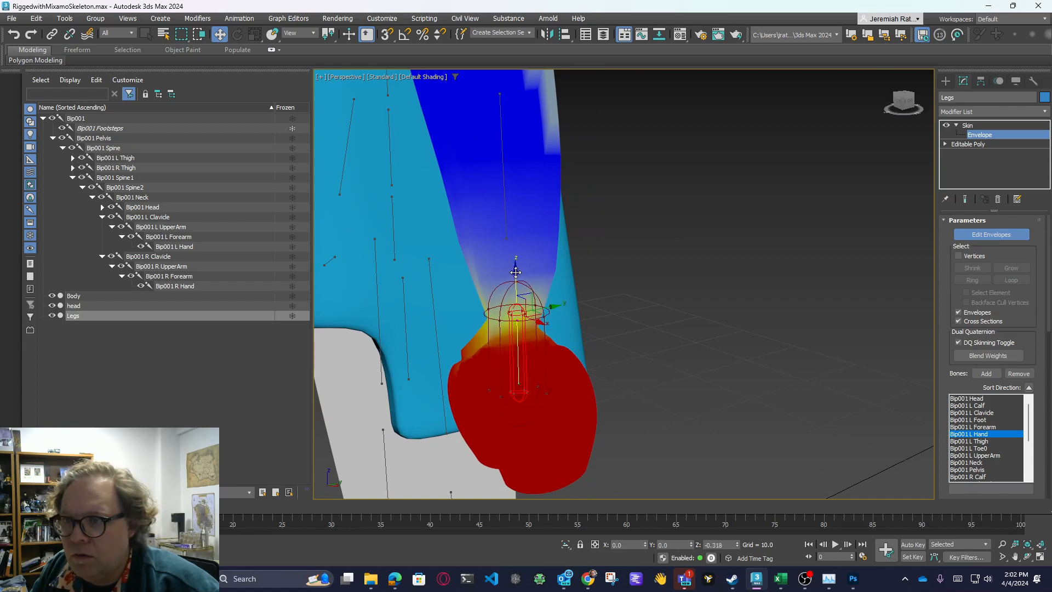
left_click_drag(900, 102, 927, 104)
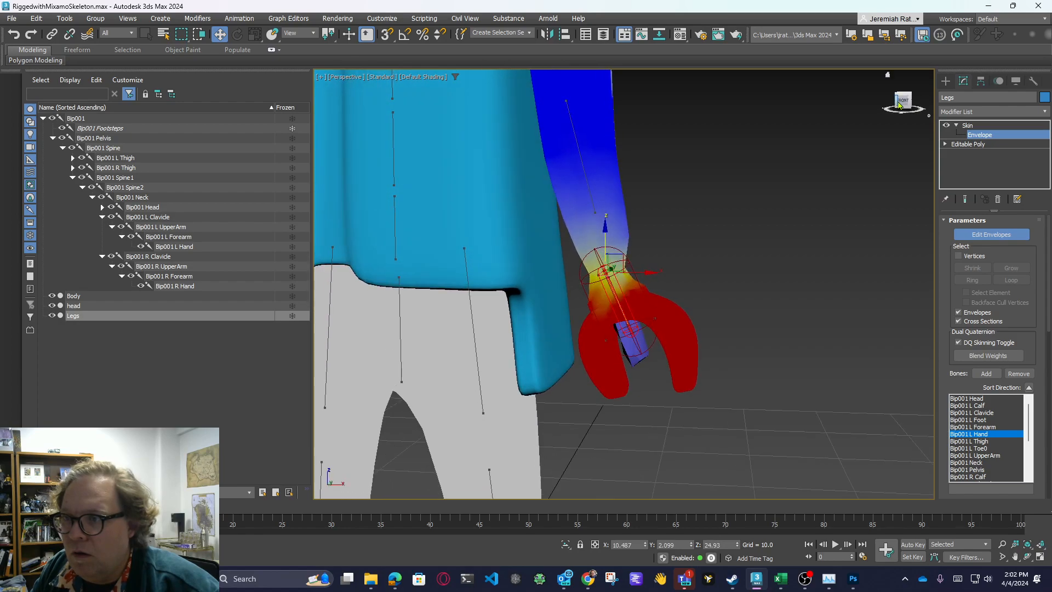